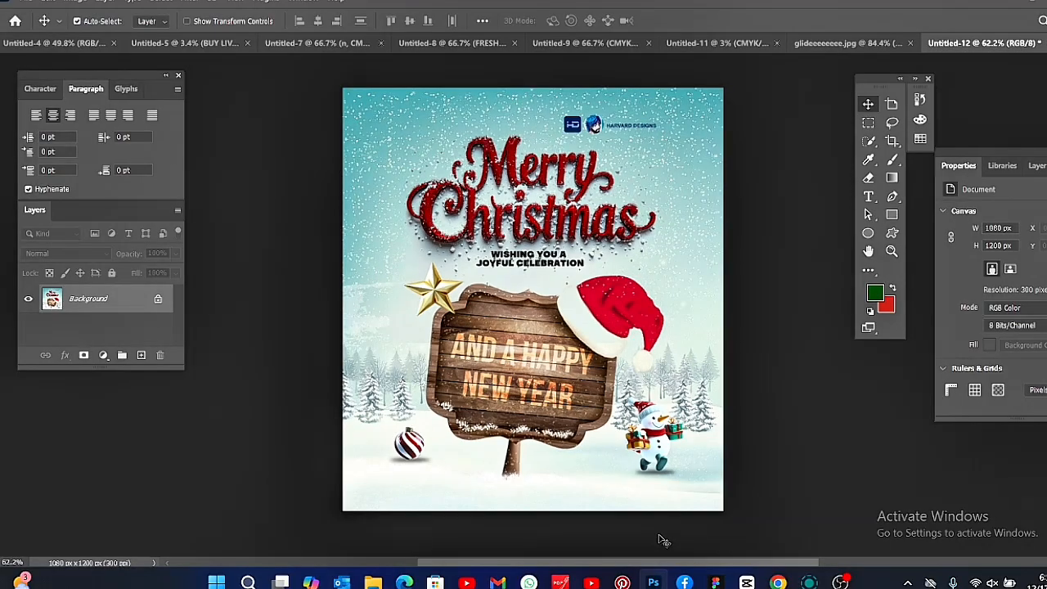
Step: Add a Color Balance adjustment layer to the finished Christmas flyer with midtones Cyan–Red at -16 and Yellow–Blue at +22
{"action": "left_click", "coordinate": [890, 252]}
{"action": "mouse_move", "coordinate": [590, 260]}
{"action": "left_mouse_down"}
{"action": "mouse_move", "coordinate": [654, 261]}
{"action": "mouse_move", "coordinate": [564, 262]}
{"action": "mouse_move", "coordinate": [594, 260]}
{"action": "left_mouse_up"}
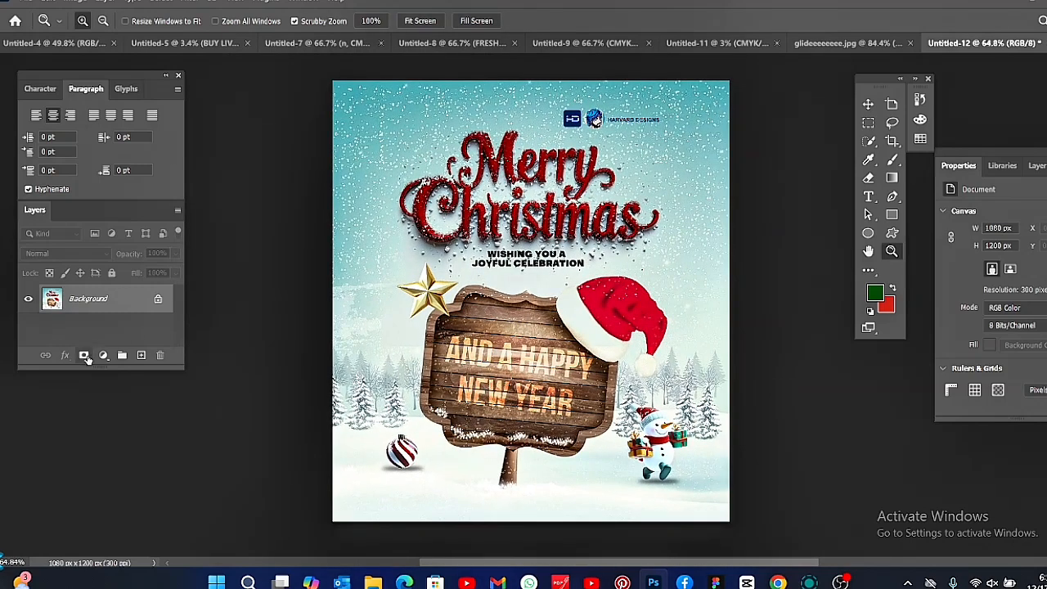
{"action": "left_click", "coordinate": [103, 355]}
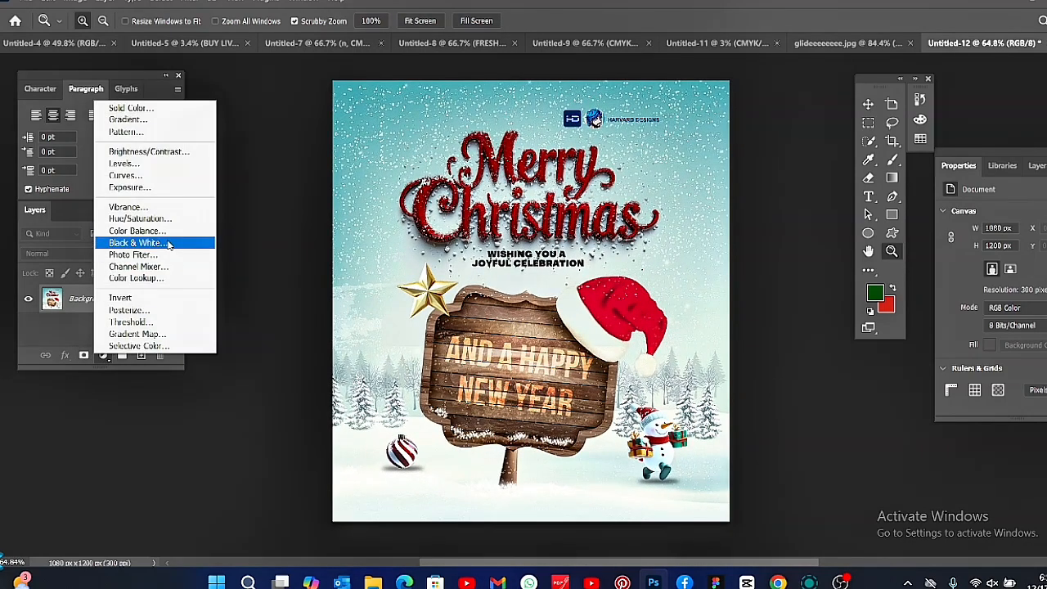
{"action": "left_click", "coordinate": [168, 234]}
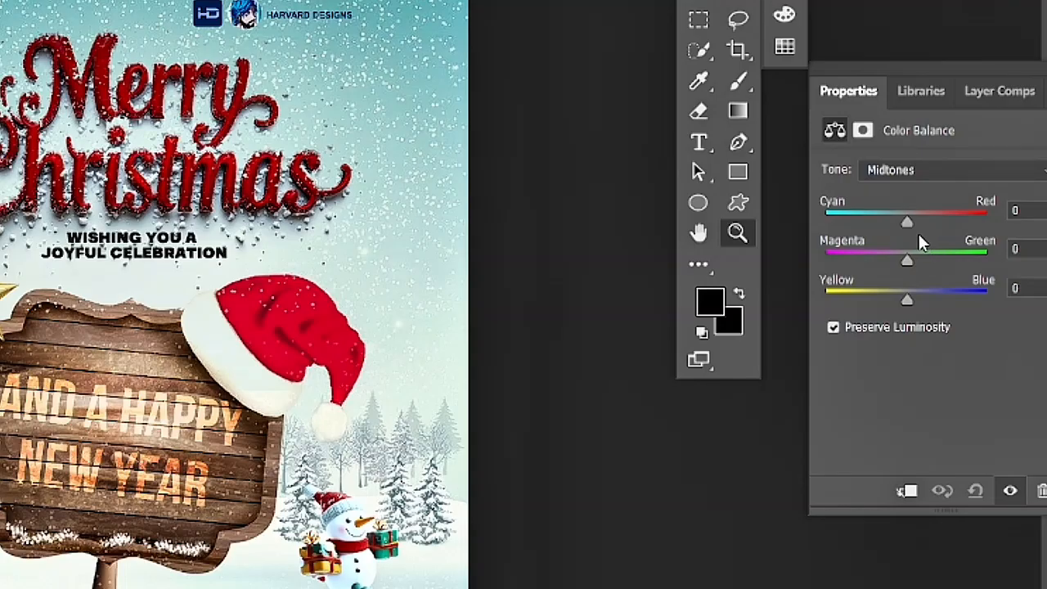
{"action": "left_click_drag", "start_coordinate": [906, 223], "coordinate": [894, 221]}
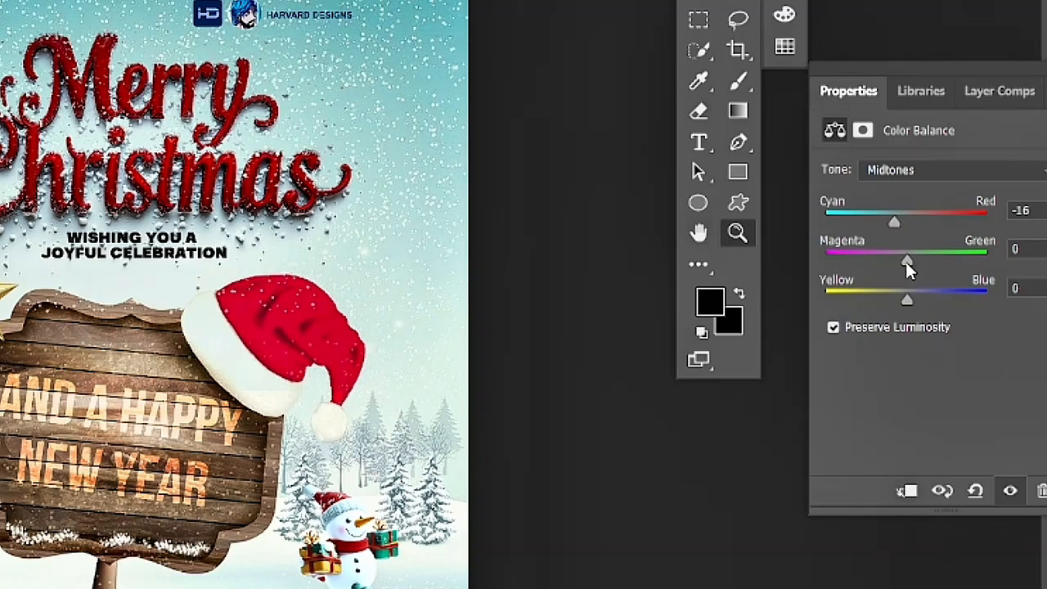
{"action": "left_click_drag", "start_coordinate": [906, 300], "coordinate": [926, 304]}
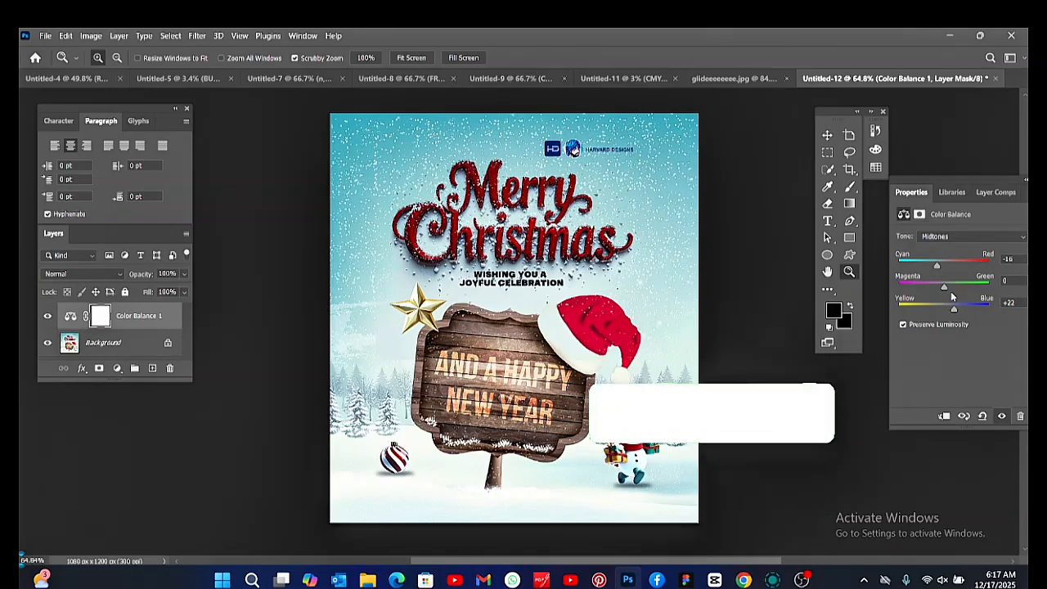
{"action": "left_click", "coordinate": [695, 135]}
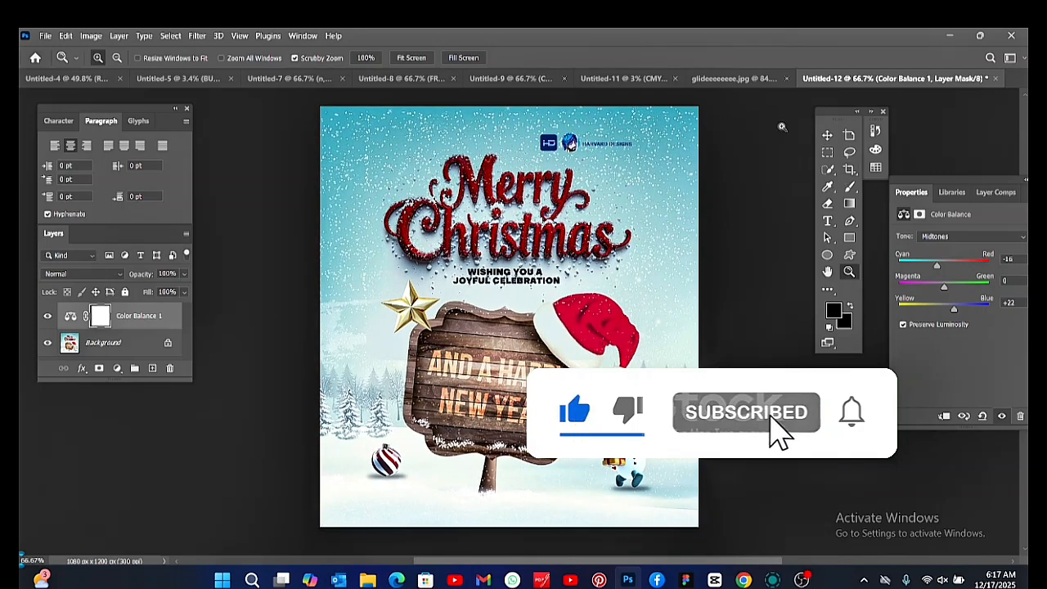
Step: Create a new white RGB document, 1080 by 1200 pixels at 300 pixels per inch
{"action": "left_click", "coordinate": [824, 136]}
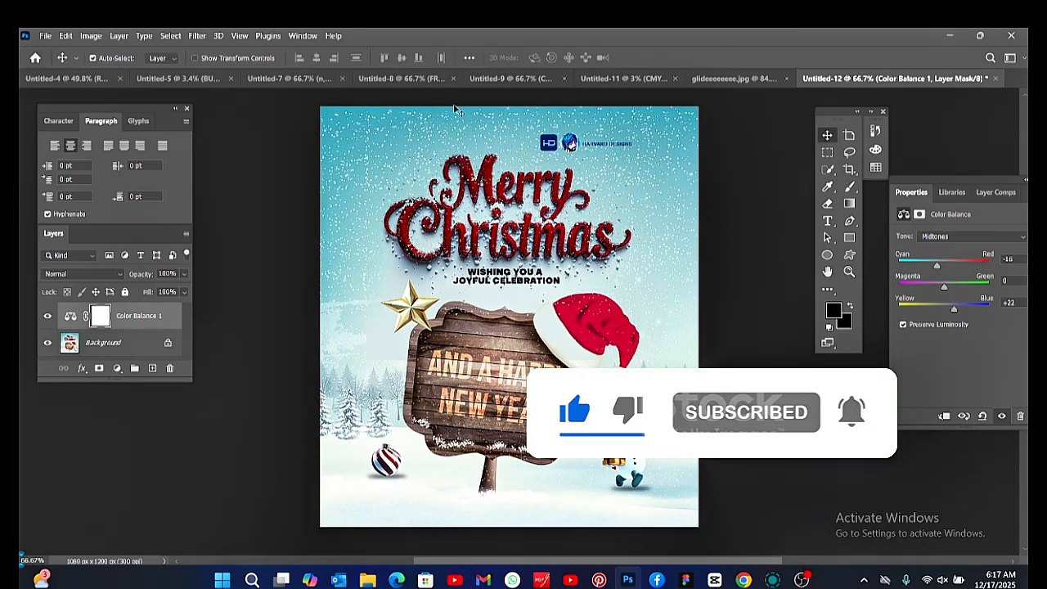
{"action": "left_click", "coordinate": [44, 36]}
{"action": "left_click", "coordinate": [59, 54]}
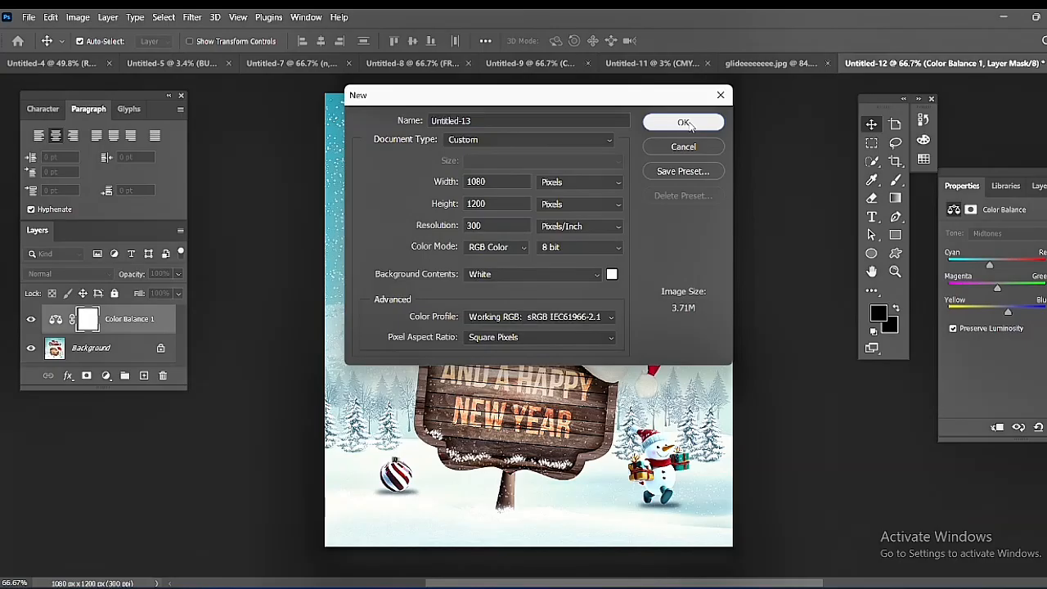
{"action": "left_click", "coordinate": [839, 113]}
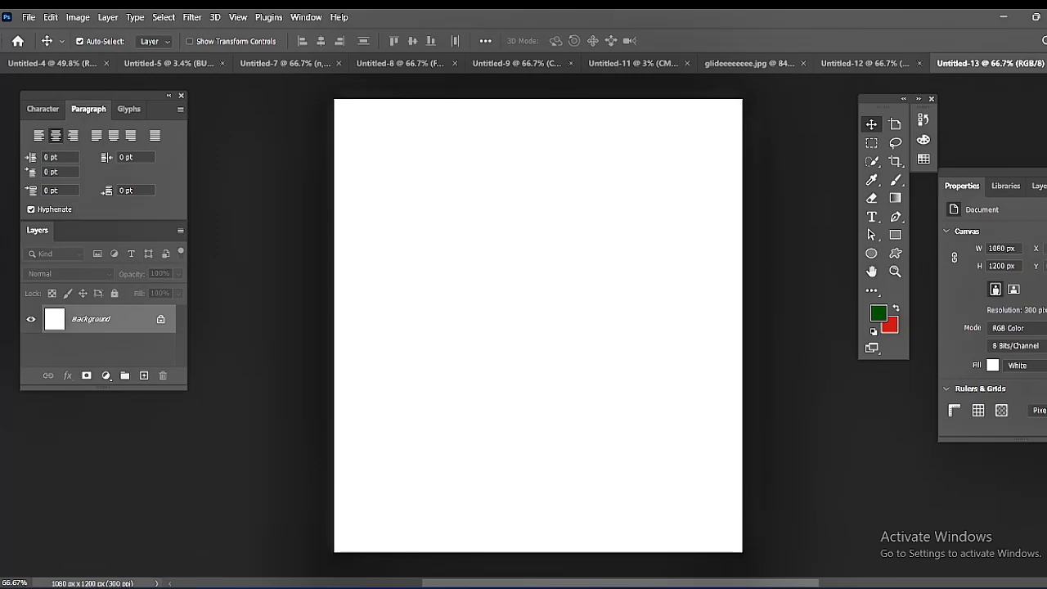
Step: Switch to File Explorer, search the icons folder for CHRIST, and place the image christmas 13 in the new document
{"action": "mouse_move", "coordinate": [376, 585]}
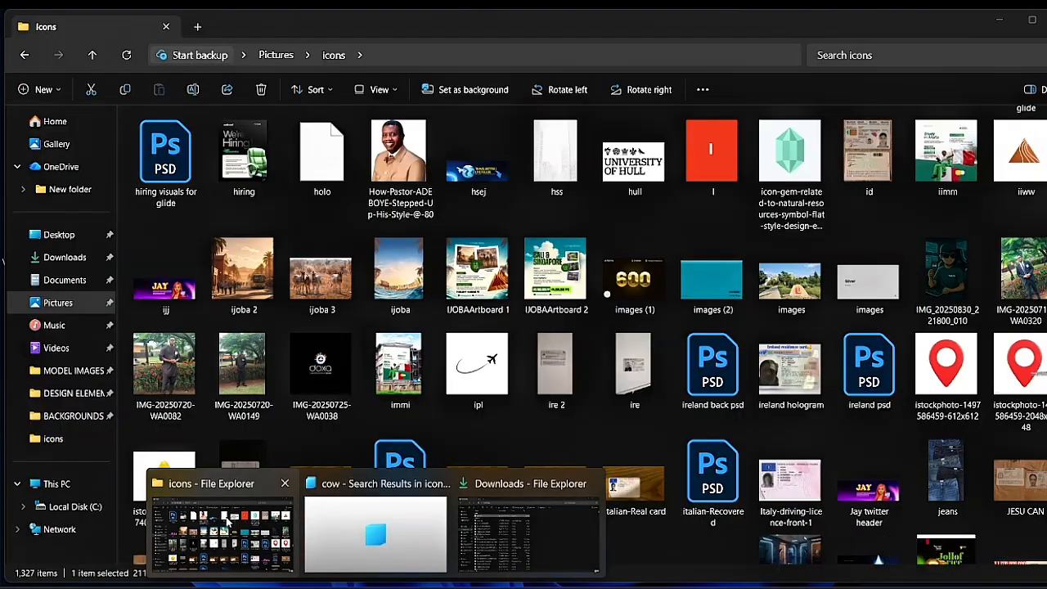
{"action": "left_click", "coordinate": [226, 518]}
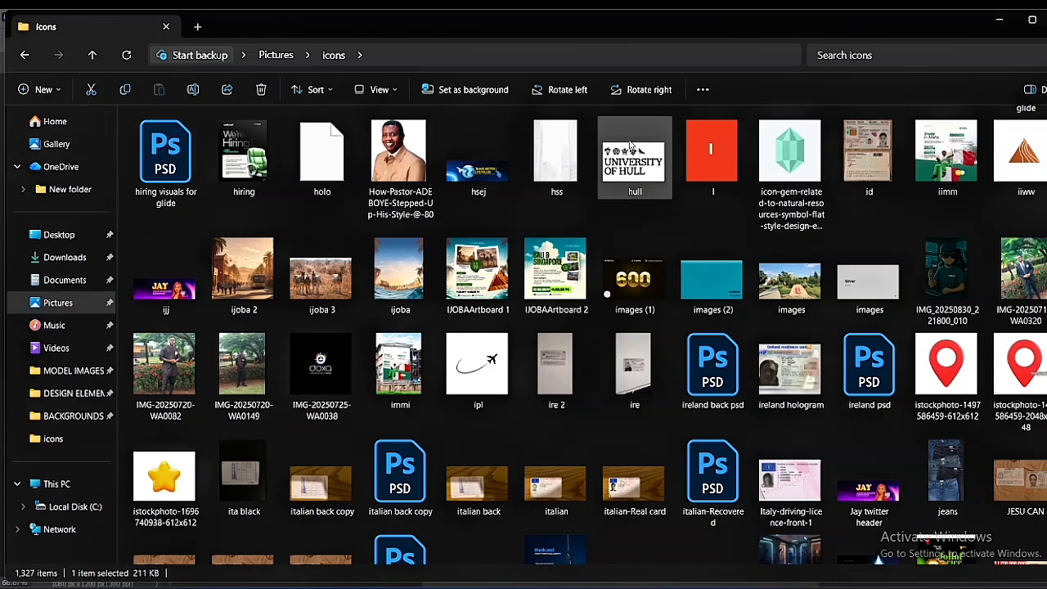
{"action": "left_click", "coordinate": [869, 54]}
{"action": "type", "text": "CHRIST"}
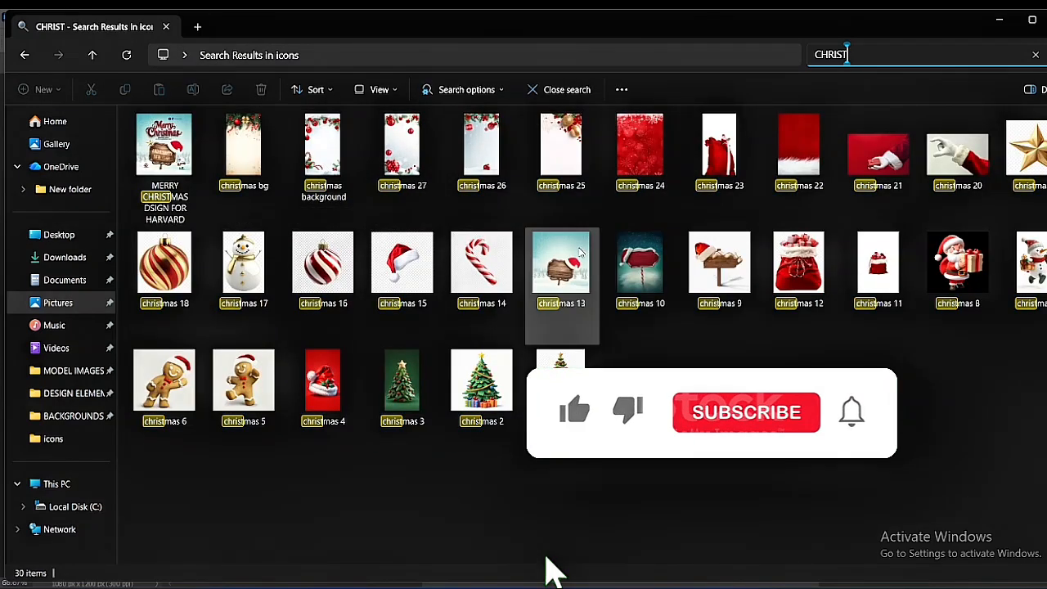
{"action": "left_click", "coordinate": [598, 300]}
{"action": "left_click_drag", "start_coordinate": [599, 299], "coordinate": [548, 345]}
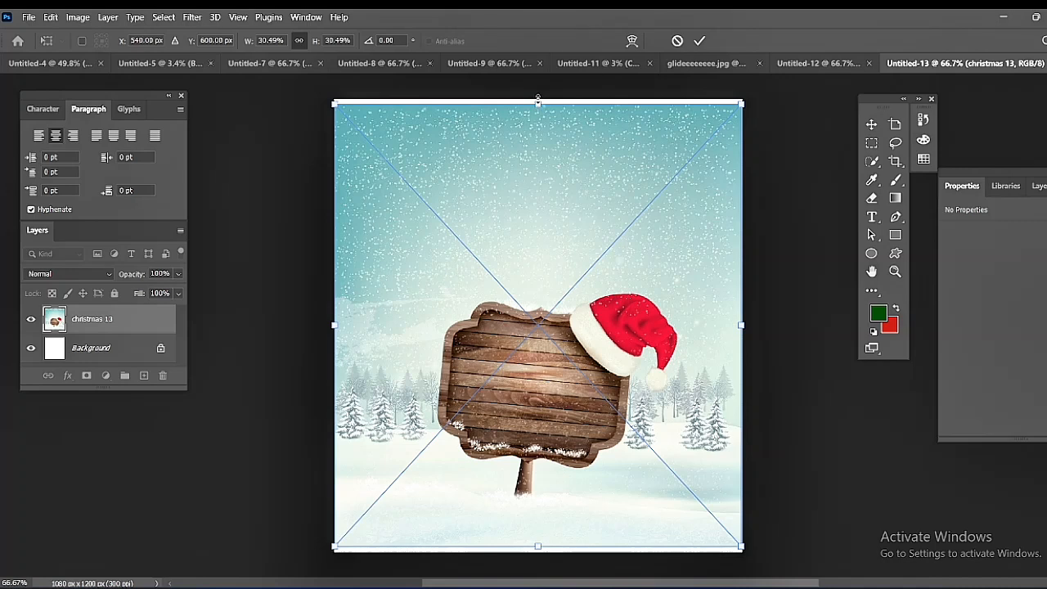
Step: Scale the placed wooden sign background to about 32% and centre it so it covers the whole canvas
{"action": "left_click_drag", "start_coordinate": [537, 98], "coordinate": [537, 92]}
{"action": "left_click_drag", "start_coordinate": [548, 345], "coordinate": [547, 365]}
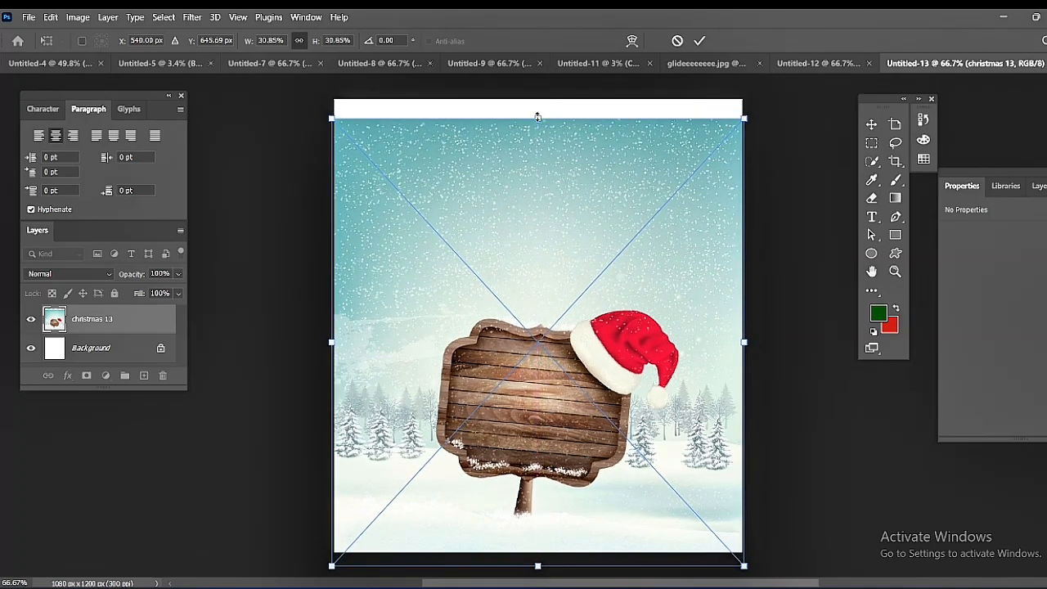
{"action": "left_click_drag", "start_coordinate": [537, 111], "coordinate": [538, 100]}
{"action": "mouse_move", "coordinate": [545, 278]}
{"action": "left_mouse_down"}
{"action": "mouse_move", "coordinate": [544, 287]}
{"action": "mouse_move", "coordinate": [542, 269]}
{"action": "mouse_move", "coordinate": [542, 283]}
{"action": "left_mouse_up"}
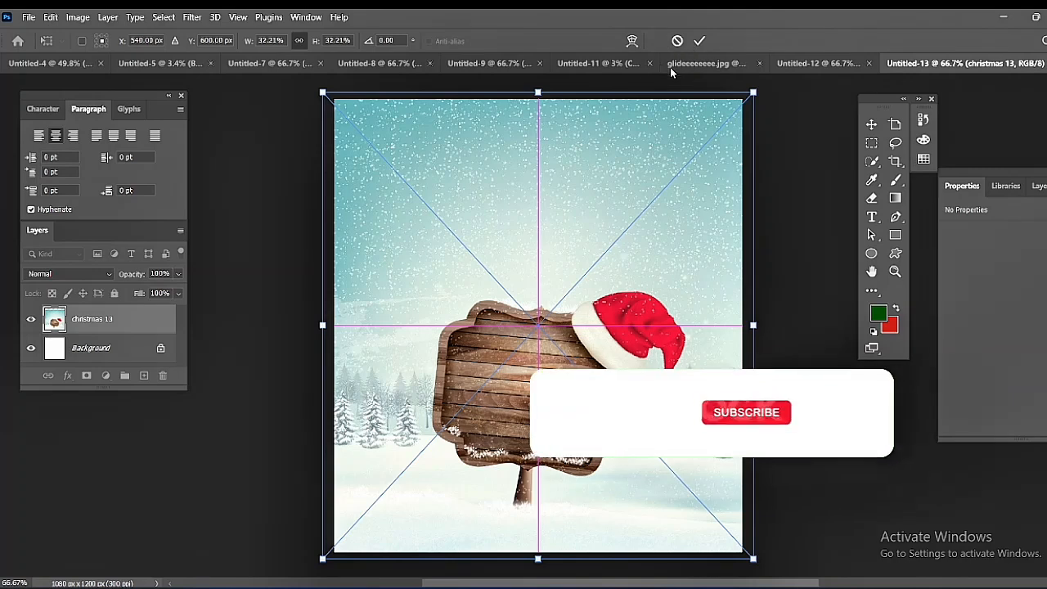
{"action": "left_click", "coordinate": [698, 41]}
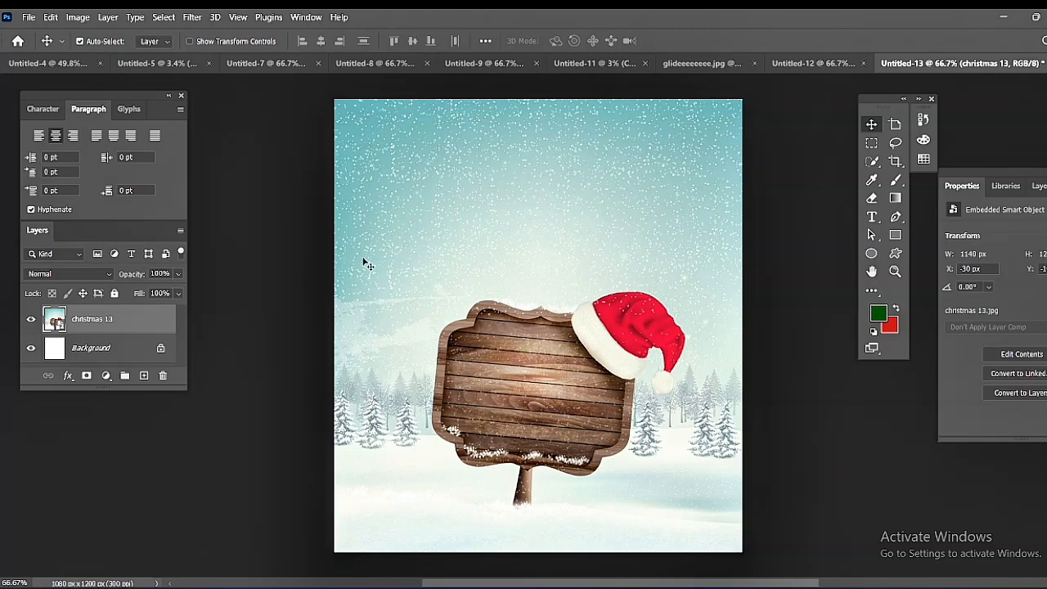
Step: Open the Camera Raw Filter for the background and set Highlights to +10, Contrast to +8 and Clarity to +7
{"action": "left_click", "coordinate": [196, 18]}
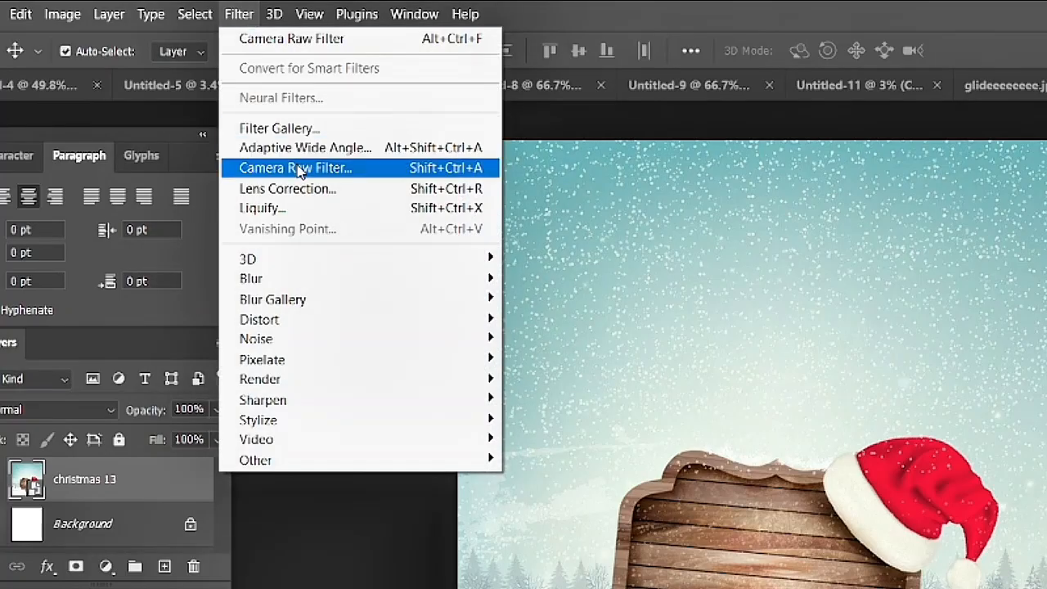
{"action": "left_click", "coordinate": [299, 169]}
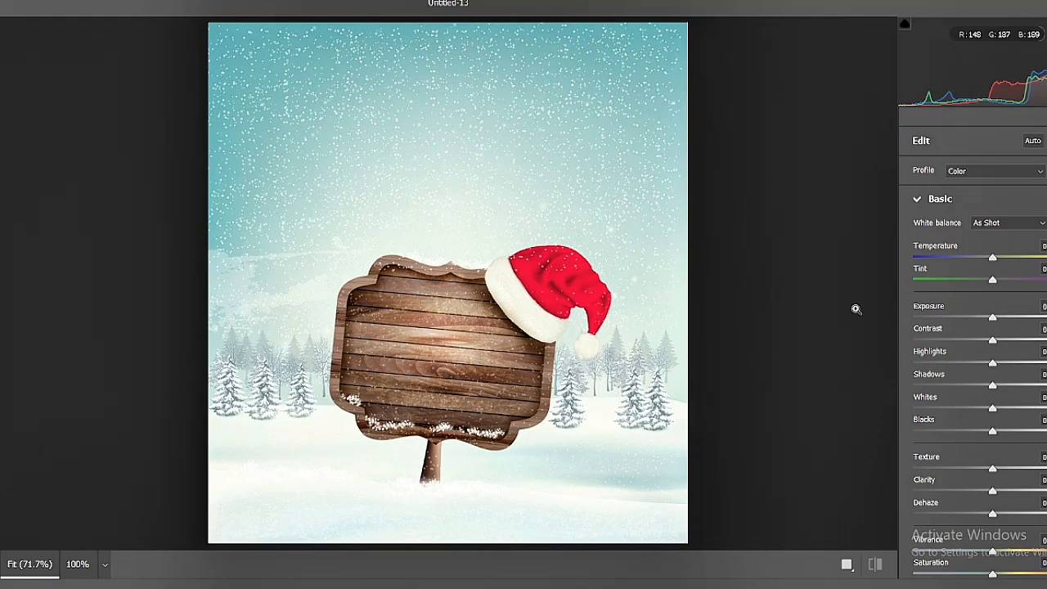
{"action": "left_click_drag", "start_coordinate": [991, 364], "coordinate": [1000, 365]}
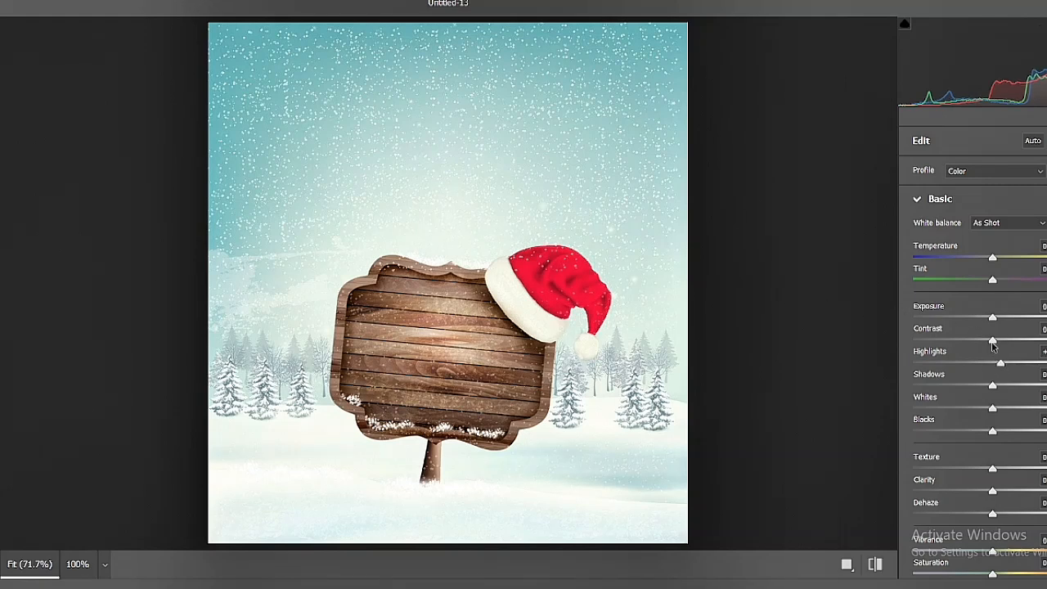
{"action": "left_click", "coordinate": [999, 342]}
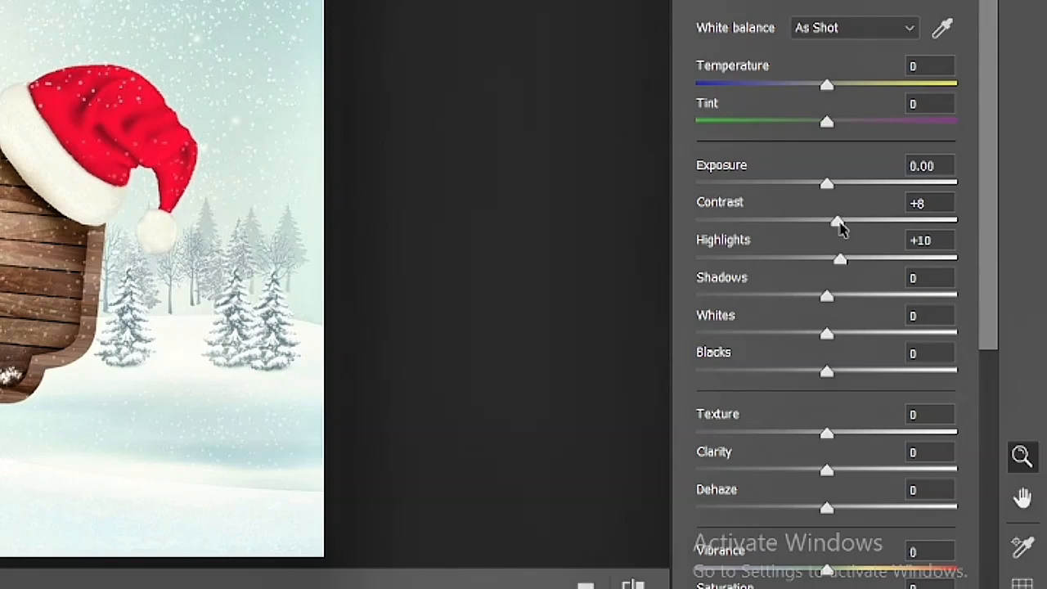
{"action": "left_click_drag", "start_coordinate": [825, 474], "coordinate": [835, 474]}
{"action": "scroll", "coordinate": [986, 245], "scroll_direction": "down", "scroll_amount": 4}
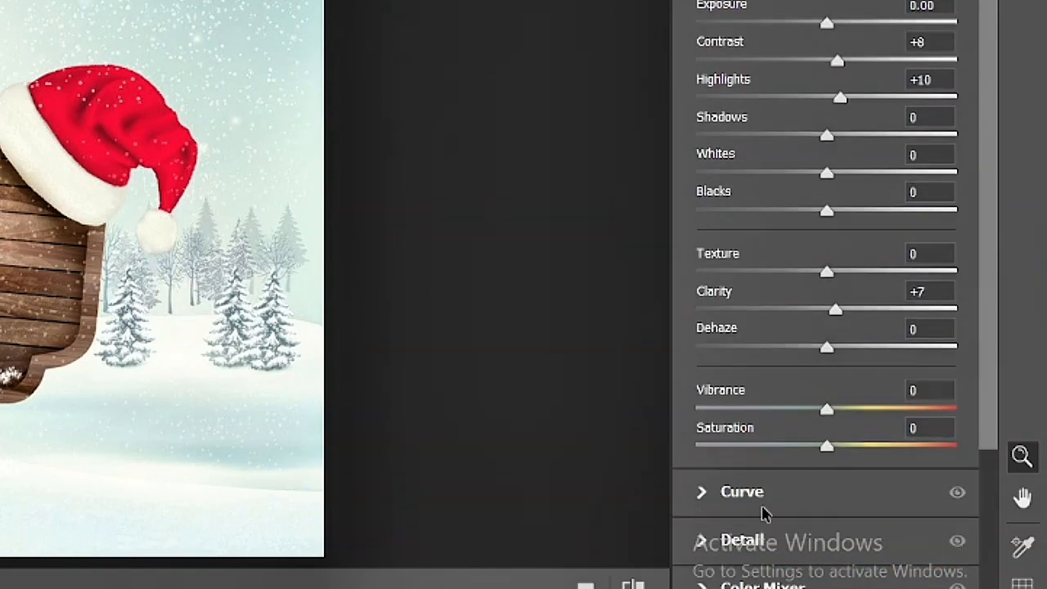
Step: Set Sharpening to 11 and Noise Reduction to 4, and apply the Camera Raw Filter
{"action": "left_click", "coordinate": [761, 533]}
{"action": "left_click_drag", "start_coordinate": [695, 145], "coordinate": [716, 144]}
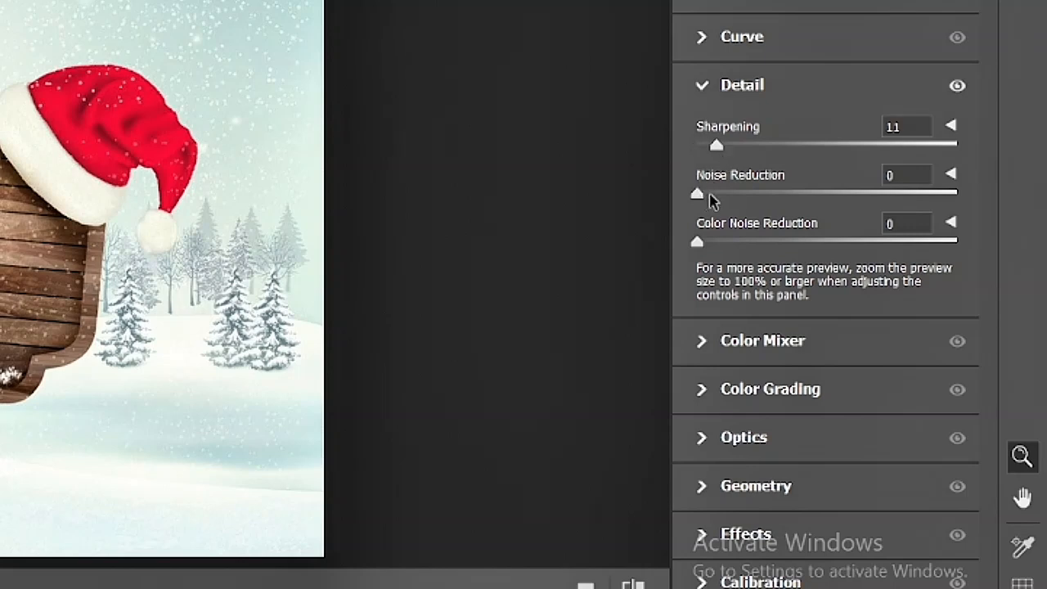
{"action": "left_click_drag", "start_coordinate": [697, 193], "coordinate": [707, 193]}
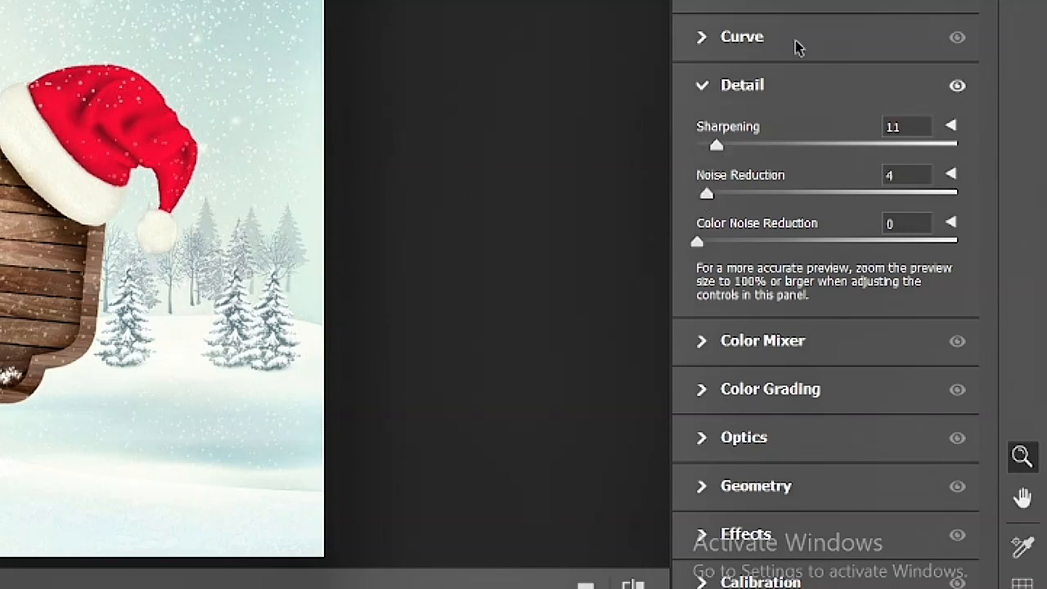
{"action": "scroll", "coordinate": [797, 3], "scroll_direction": "up", "scroll_amount": 6}
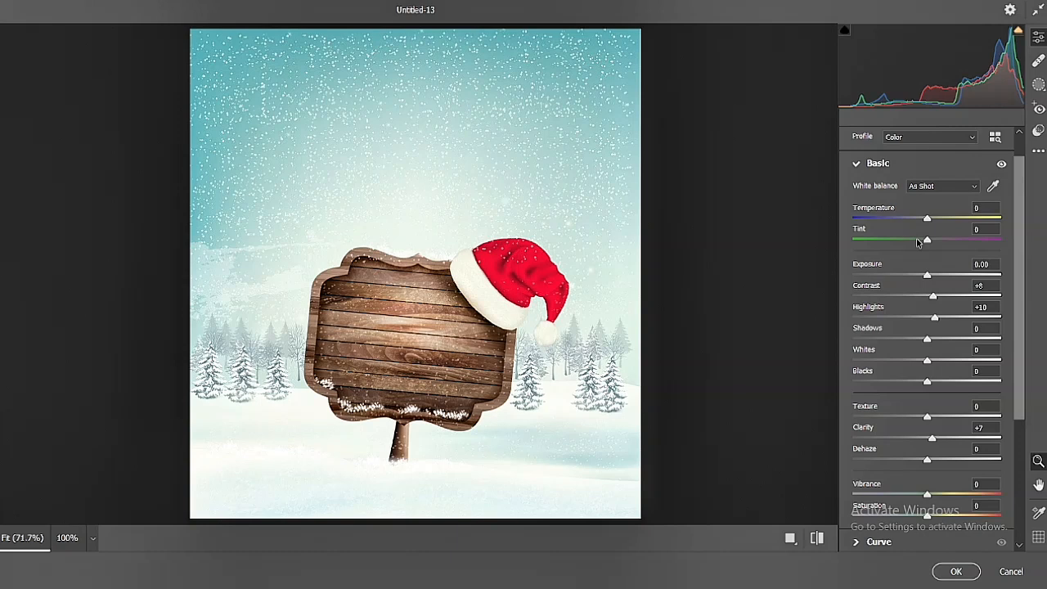
{"action": "left_click", "coordinate": [954, 571]}
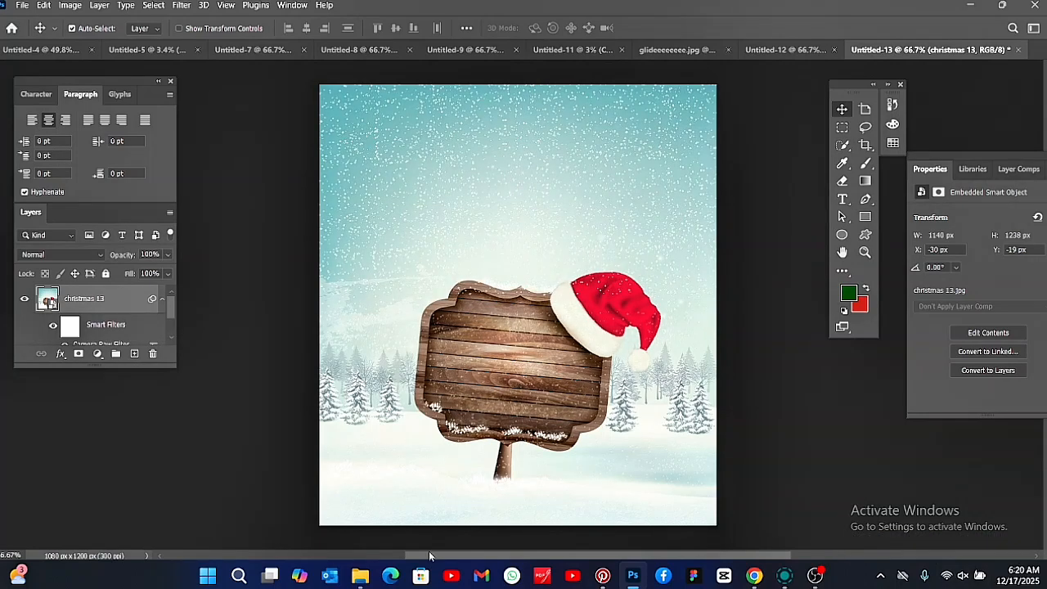
Step: Place the ornament image christmas 16 from File Explorer, scaled to about 10%, in the snow at the sign's lower left
{"action": "mouse_move", "coordinate": [366, 572]}
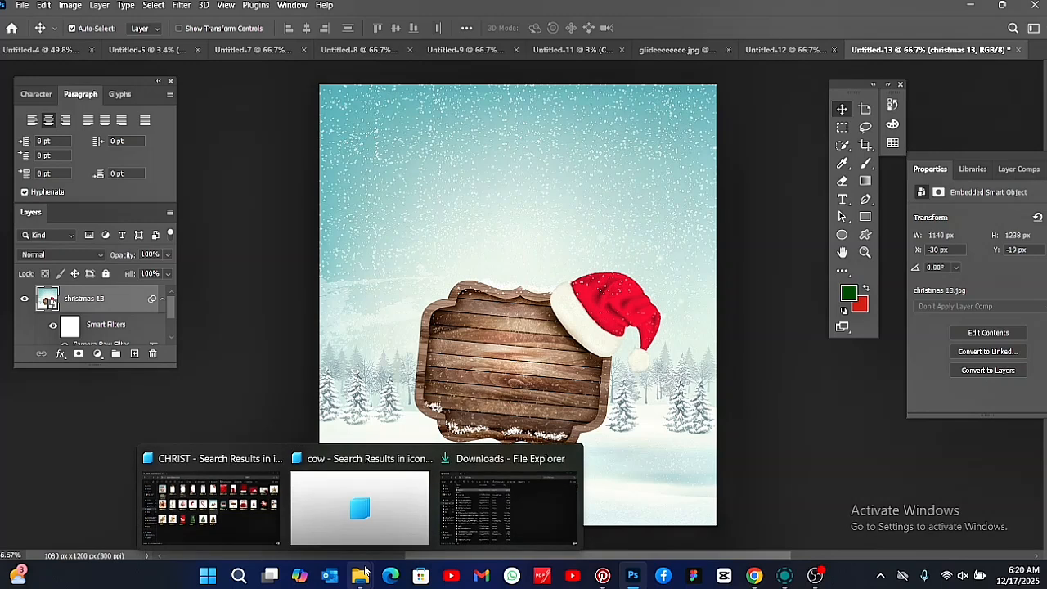
{"action": "left_click", "coordinate": [212, 499]}
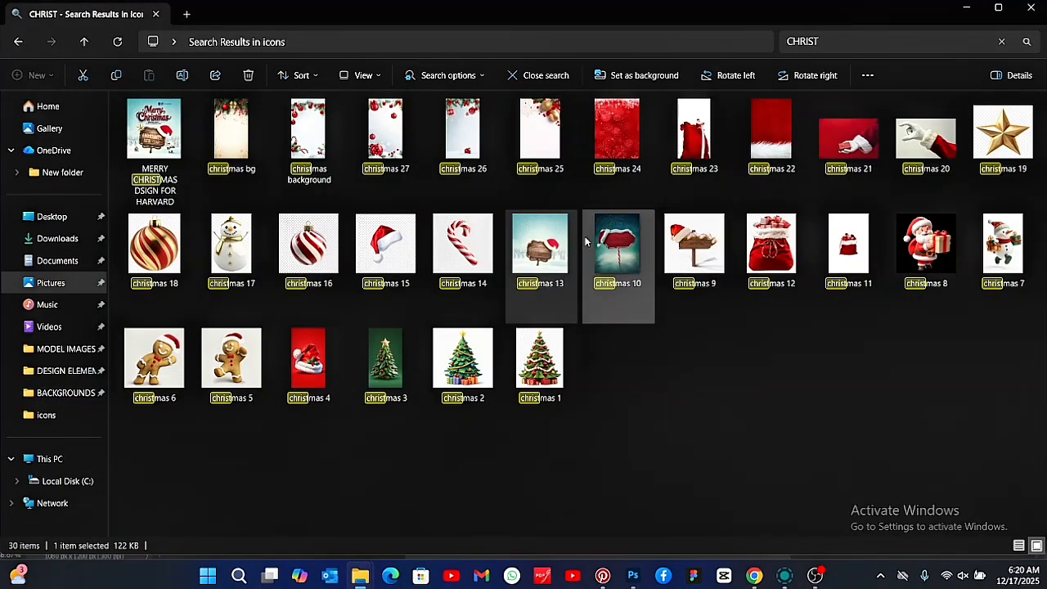
{"action": "left_click_drag", "start_coordinate": [304, 245], "coordinate": [517, 448]}
{"action": "left_click_drag", "start_coordinate": [434, 442], "coordinate": [433, 441]}
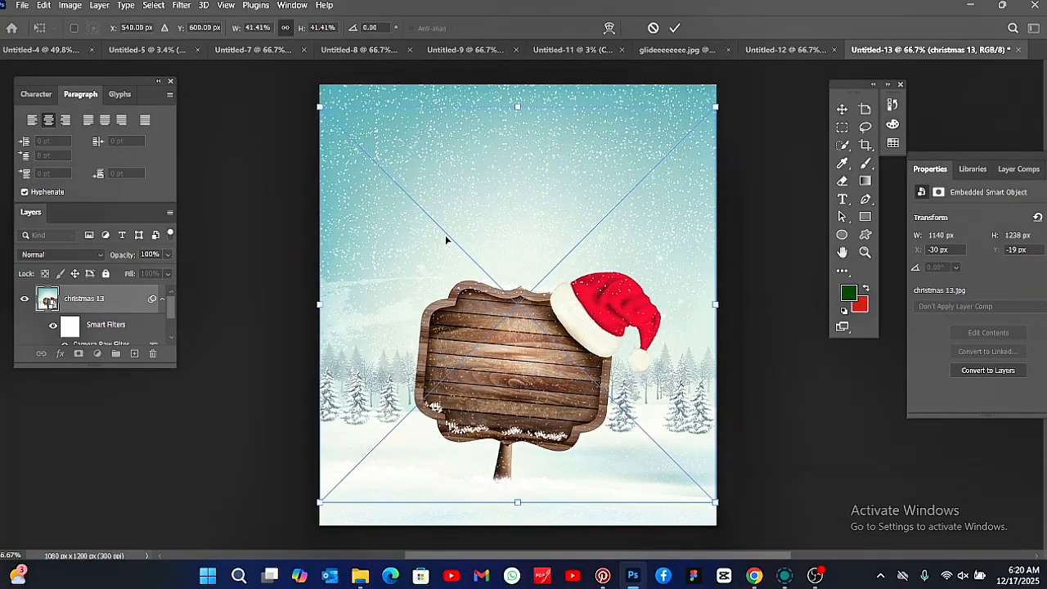
{"action": "left_click_drag", "start_coordinate": [524, 229], "coordinate": [489, 407]}
{"action": "left_click_drag", "start_coordinate": [506, 450], "coordinate": [365, 432]}
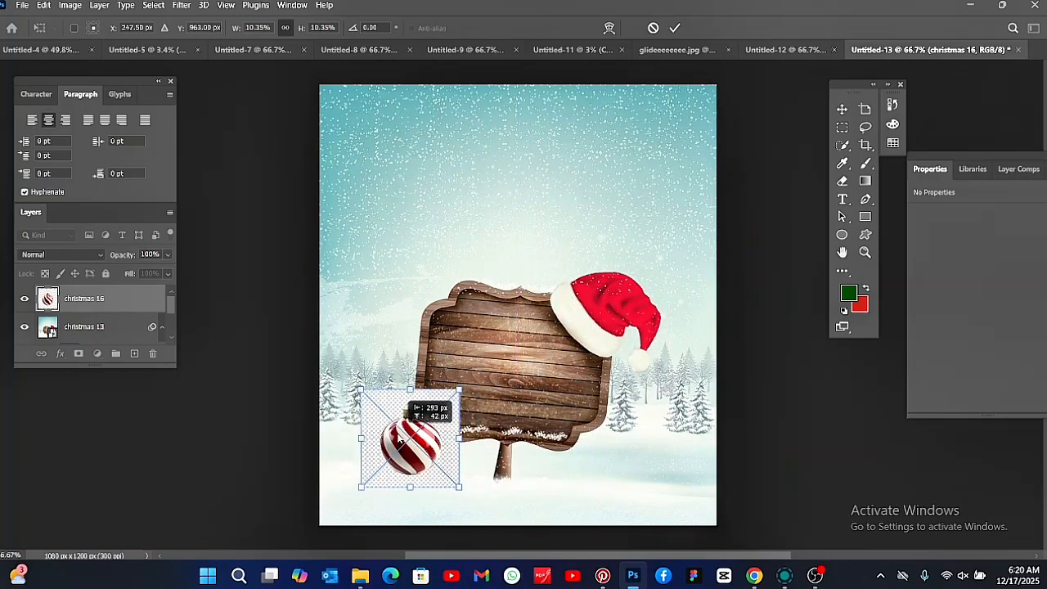
{"action": "left_click", "coordinate": [675, 28]}
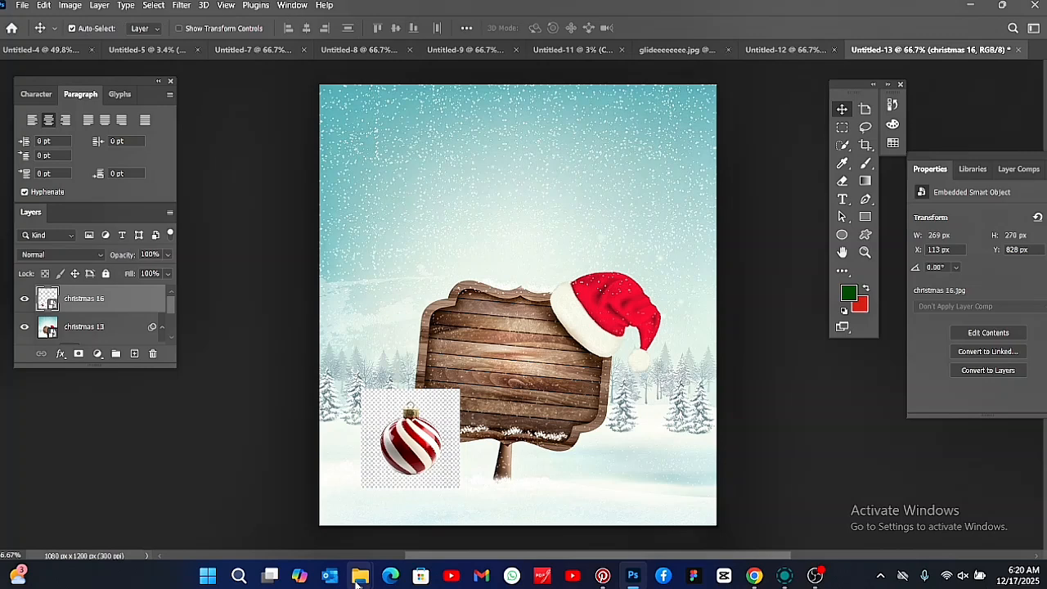
Step: Place the gingerbread image christmas 6 from File Explorer, scaled to about 7%, in the snow at the sign's lower right
{"action": "mouse_move", "coordinate": [357, 582]}
{"action": "left_click", "coordinate": [277, 484]}
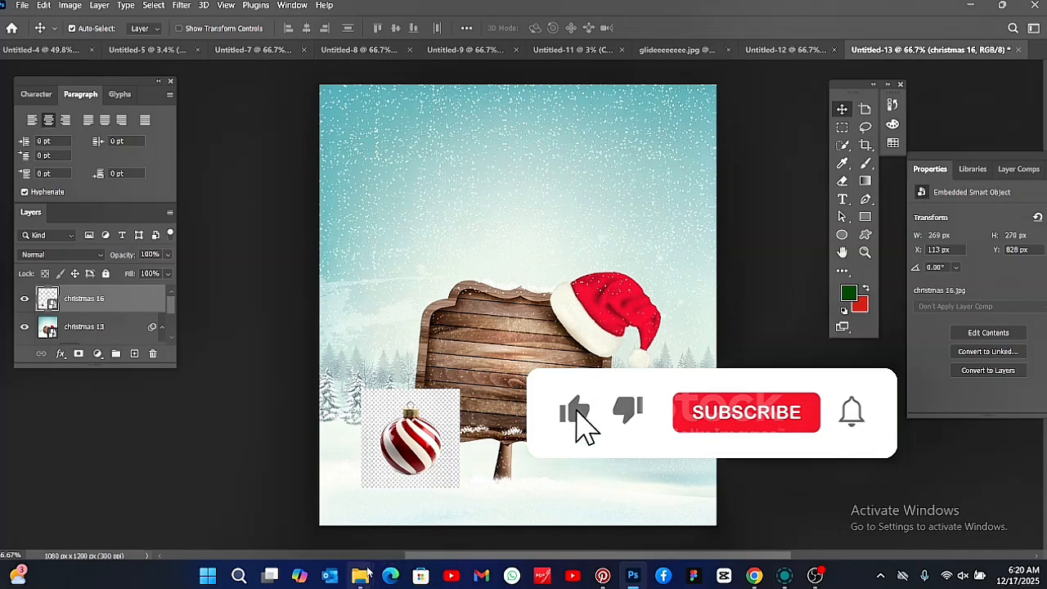
{"action": "mouse_move", "coordinate": [361, 575]}
{"action": "left_click", "coordinate": [270, 518]}
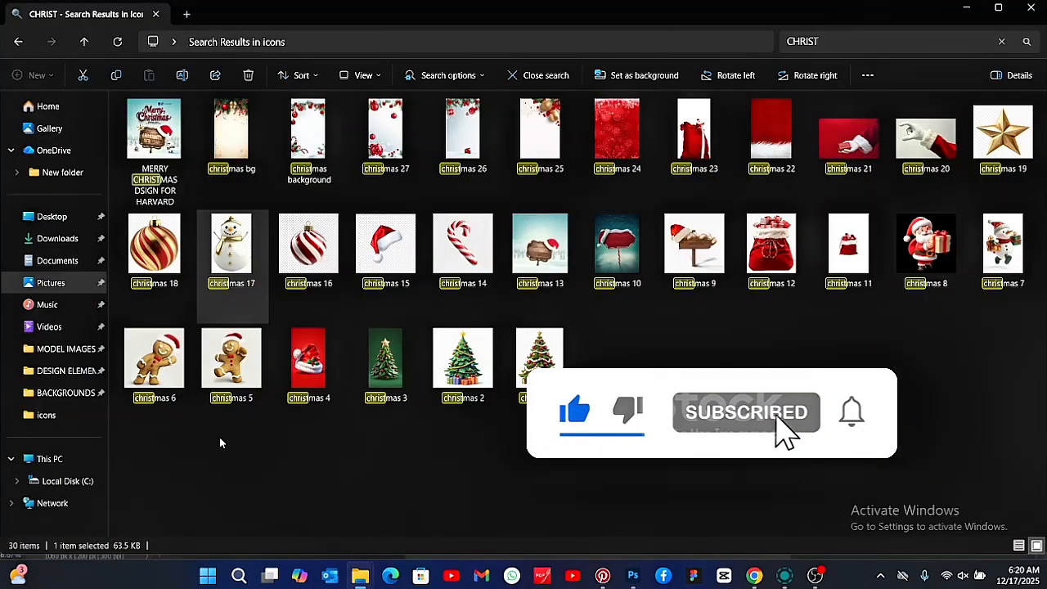
{"action": "left_click", "coordinate": [173, 359]}
{"action": "left_click_drag", "start_coordinate": [175, 362], "coordinate": [594, 425]}
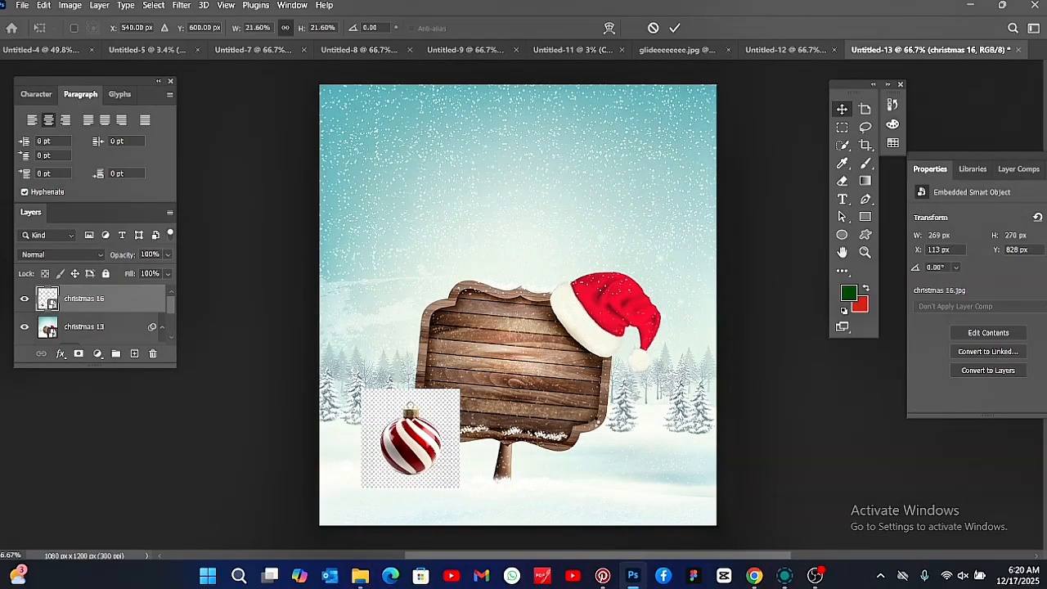
{"action": "left_click_drag", "start_coordinate": [518, 107], "coordinate": [530, 377]}
{"action": "left_click_drag", "start_coordinate": [529, 442], "coordinate": [641, 447]}
{"action": "left_click", "coordinate": [675, 29]}
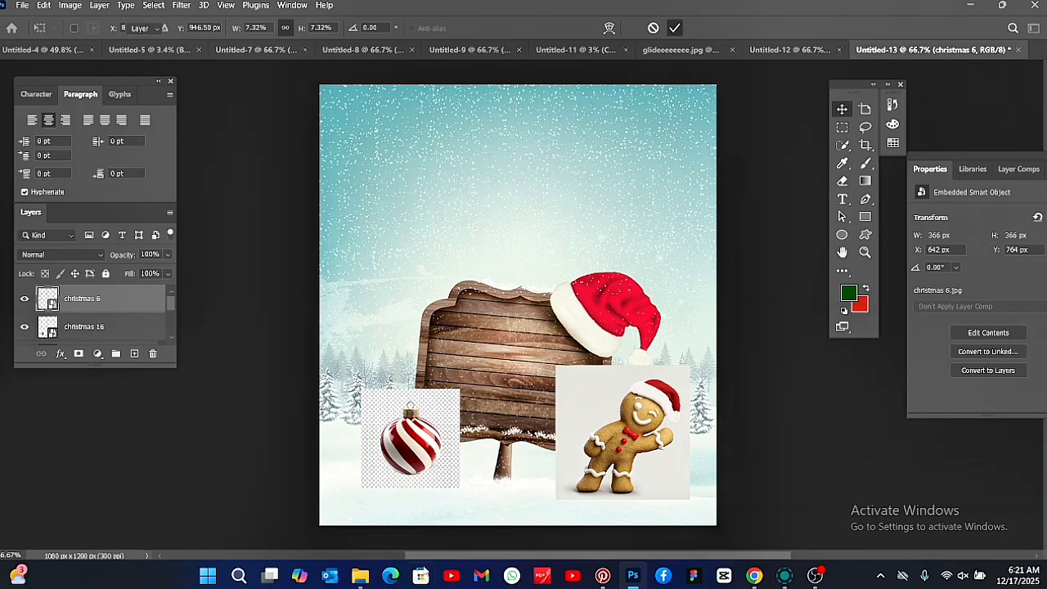
Step: Place the star image christmas 19 from File Explorer, scaled to about 357 by 318 px, over the sign's upper-left corner
{"action": "mouse_move", "coordinate": [360, 575]}
{"action": "left_click", "coordinate": [240, 520]}
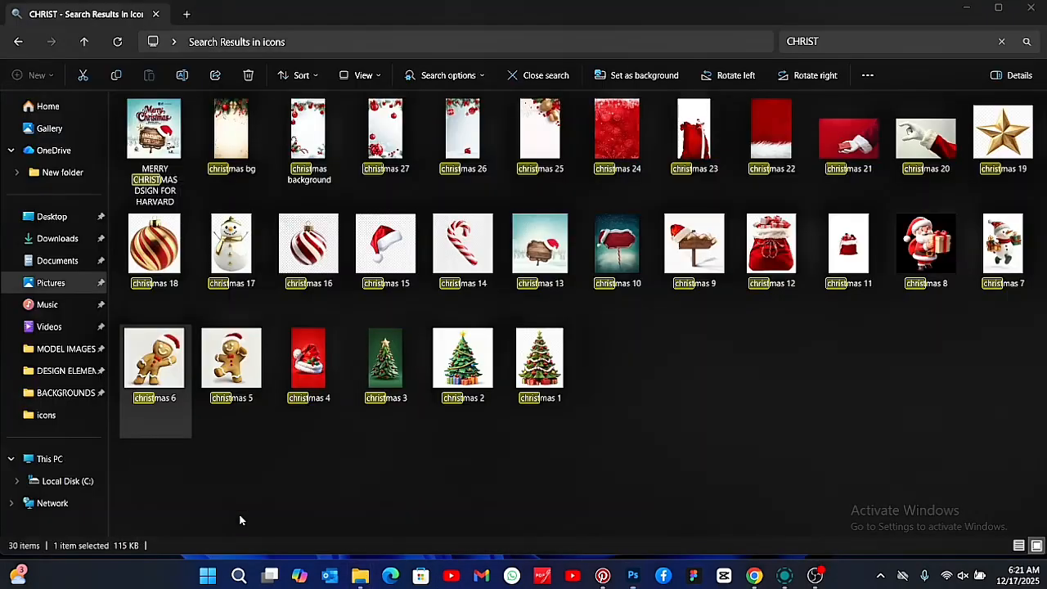
{"action": "left_click_drag", "start_coordinate": [1011, 142], "coordinate": [426, 330]}
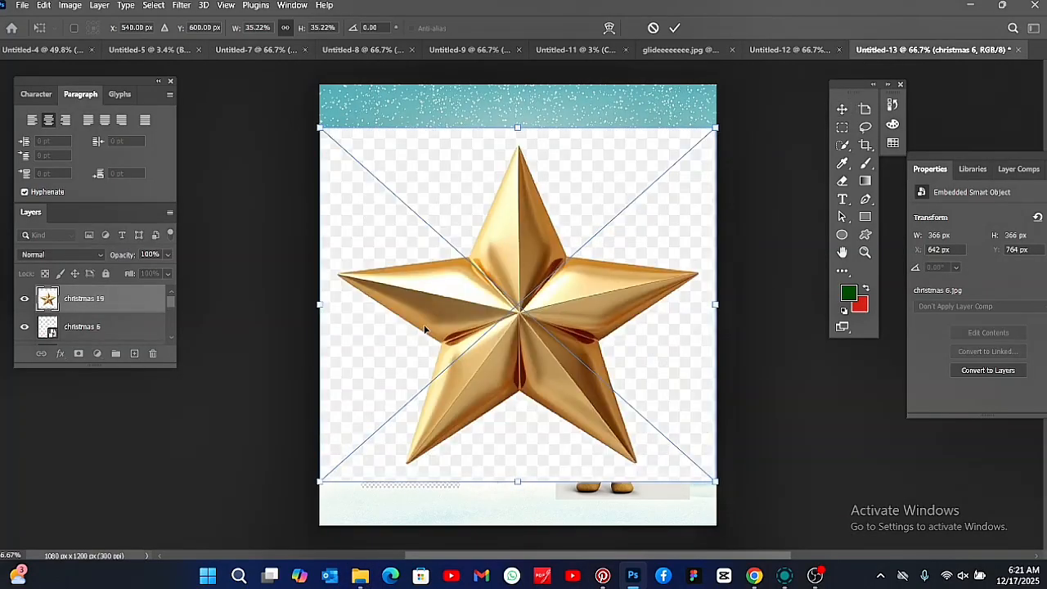
{"action": "left_click_drag", "start_coordinate": [517, 128], "coordinate": [380, 255]}
{"action": "left_click", "coordinate": [674, 28]}
Step: Cut out the gold star with a subject selection and layer mask, and nudge it slightly upward
{"action": "left_click", "coordinate": [151, 4]}
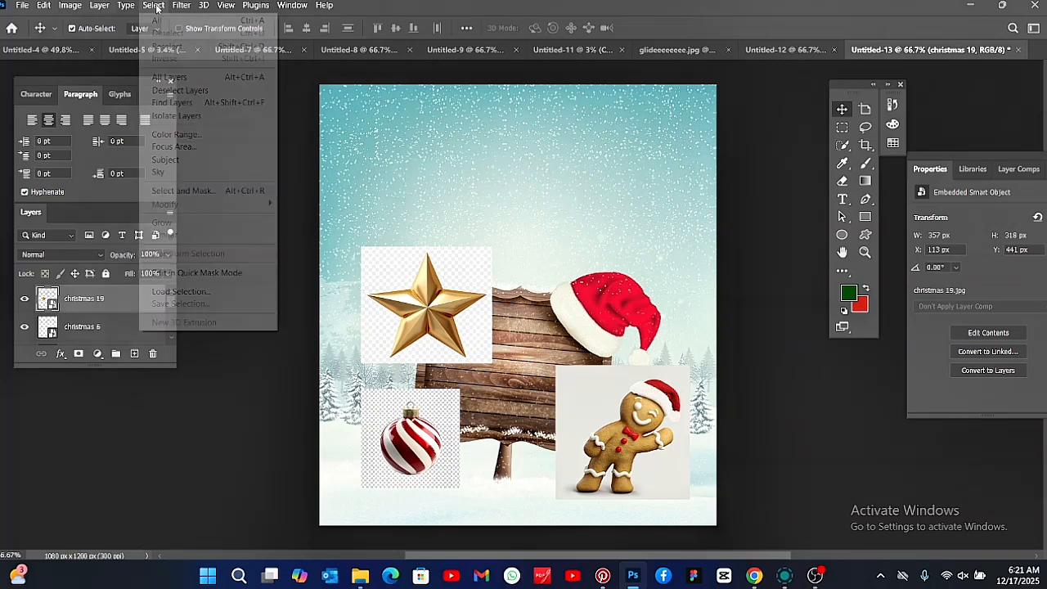
{"action": "left_click", "coordinate": [171, 160]}
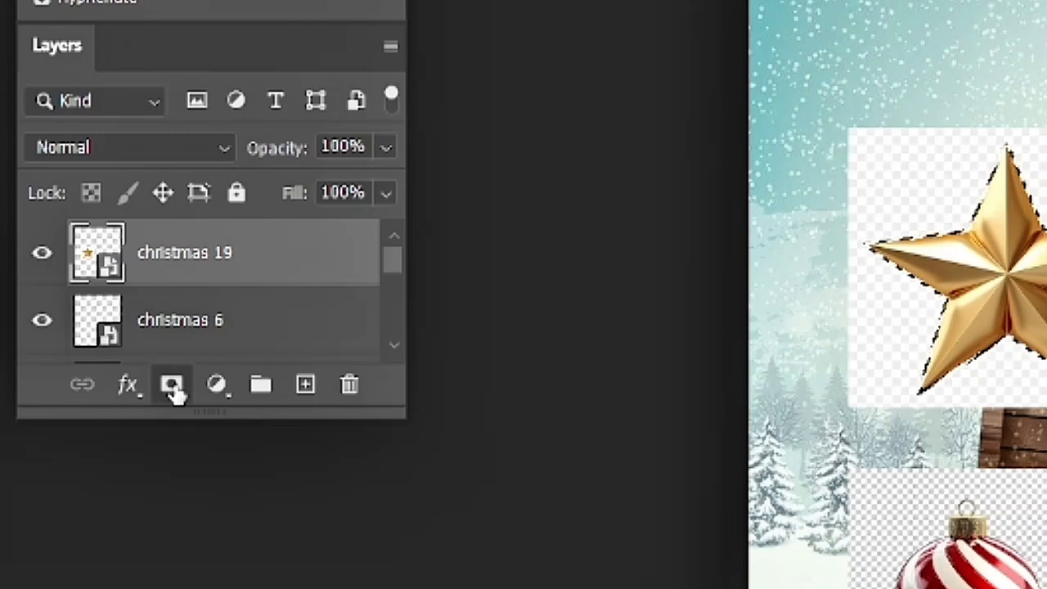
{"action": "left_click", "coordinate": [172, 385]}
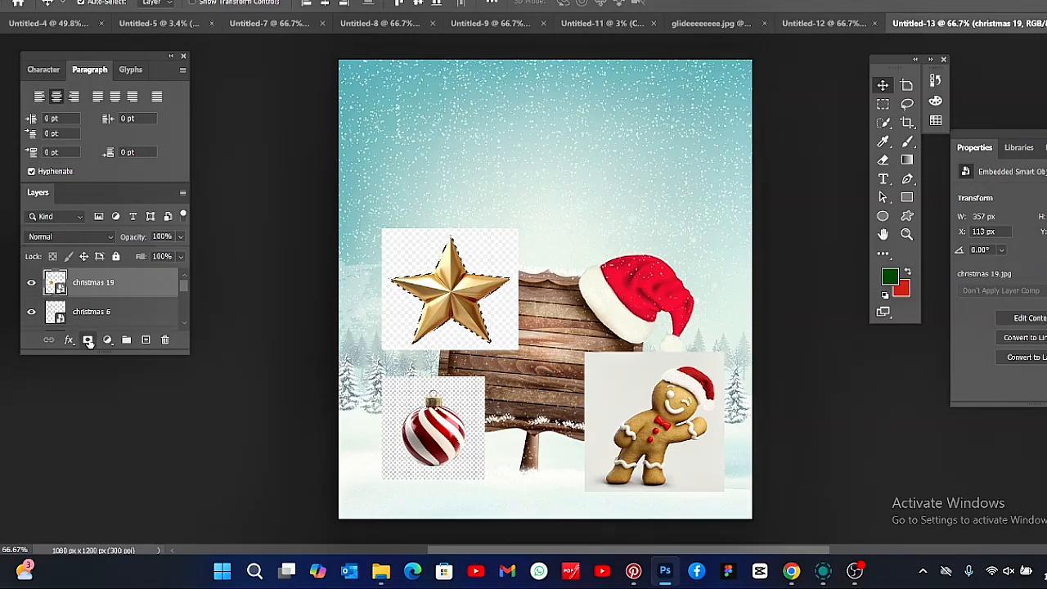
{"action": "left_click", "coordinate": [88, 340]}
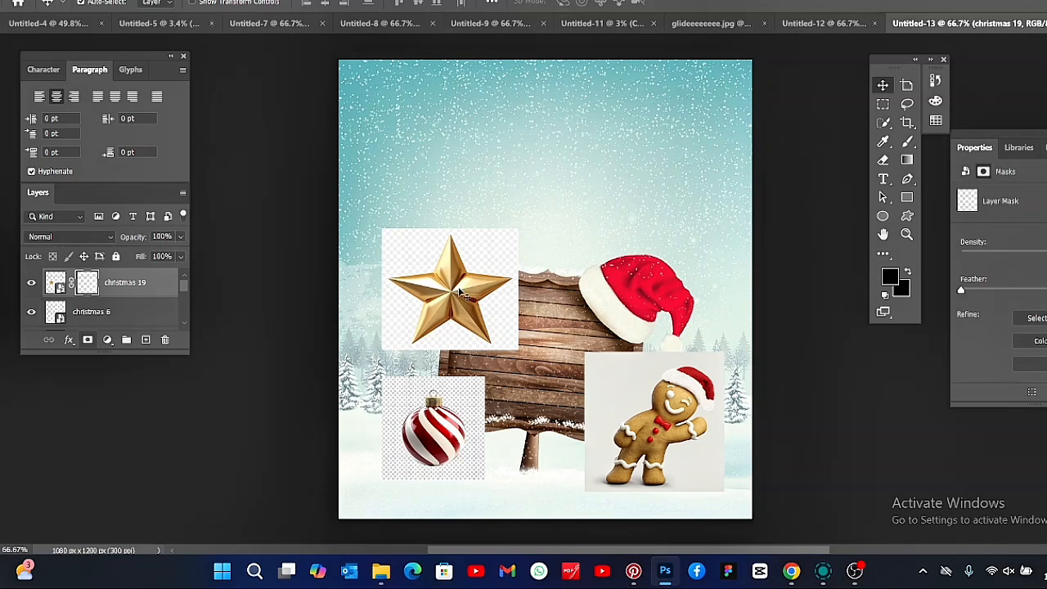
{"action": "left_click_drag", "start_coordinate": [481, 223], "coordinate": [481, 211]}
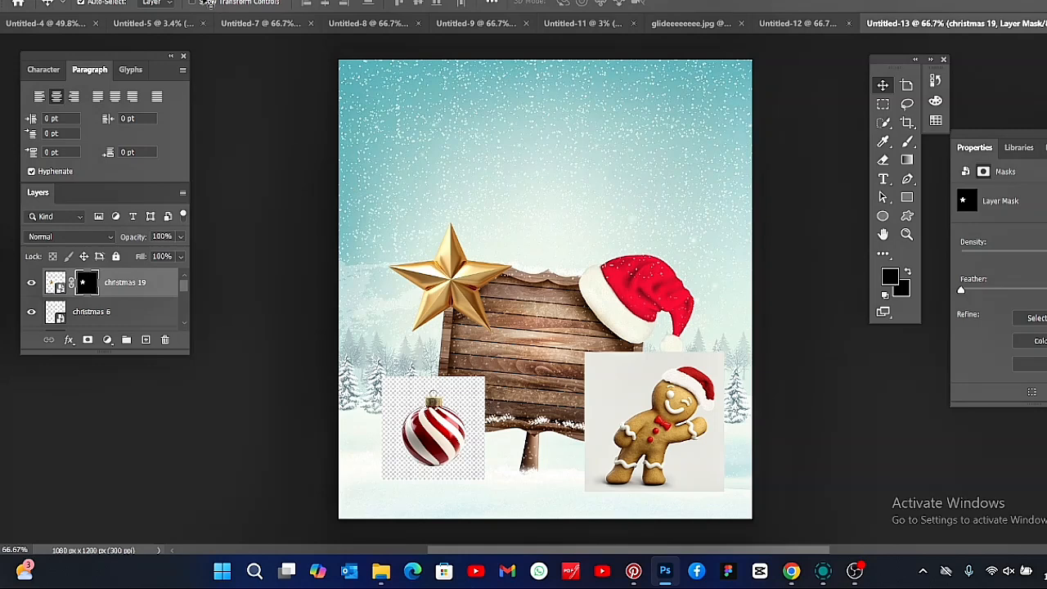
Step: Remove the ornament's checkered background using a subject selection and a layer mask on christmas 16
{"action": "left_click", "coordinate": [434, 429]}
{"action": "left_click", "coordinate": [170, 1]}
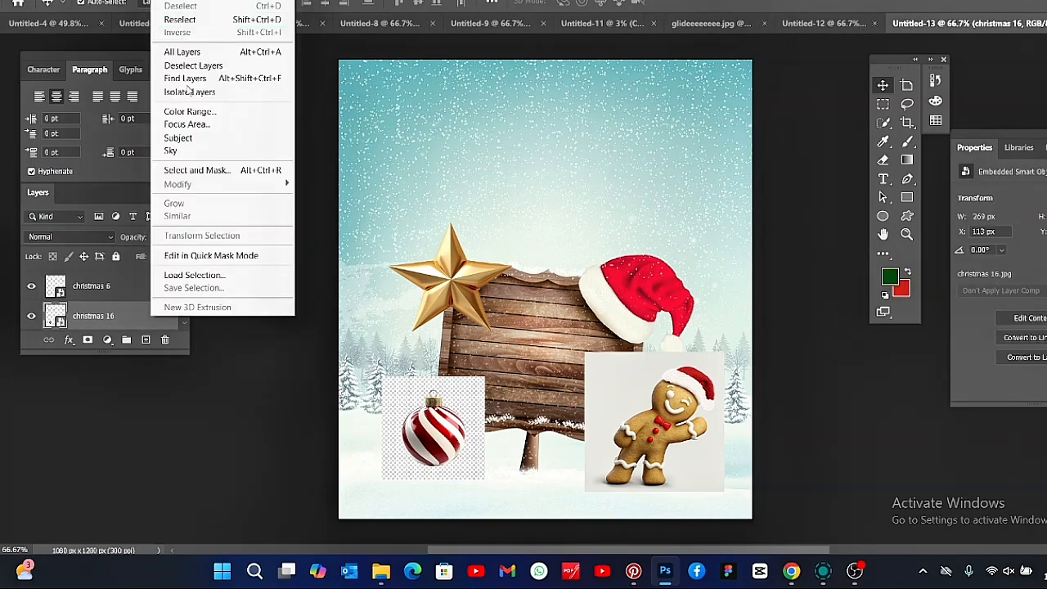
{"action": "left_click", "coordinate": [186, 139]}
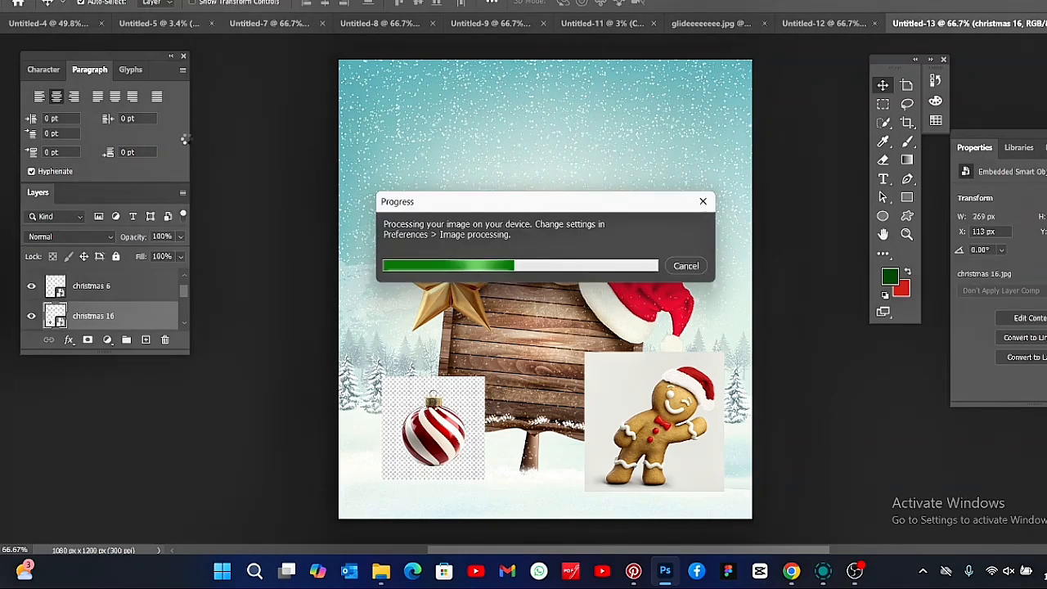
{"action": "left_click", "coordinate": [87, 340]}
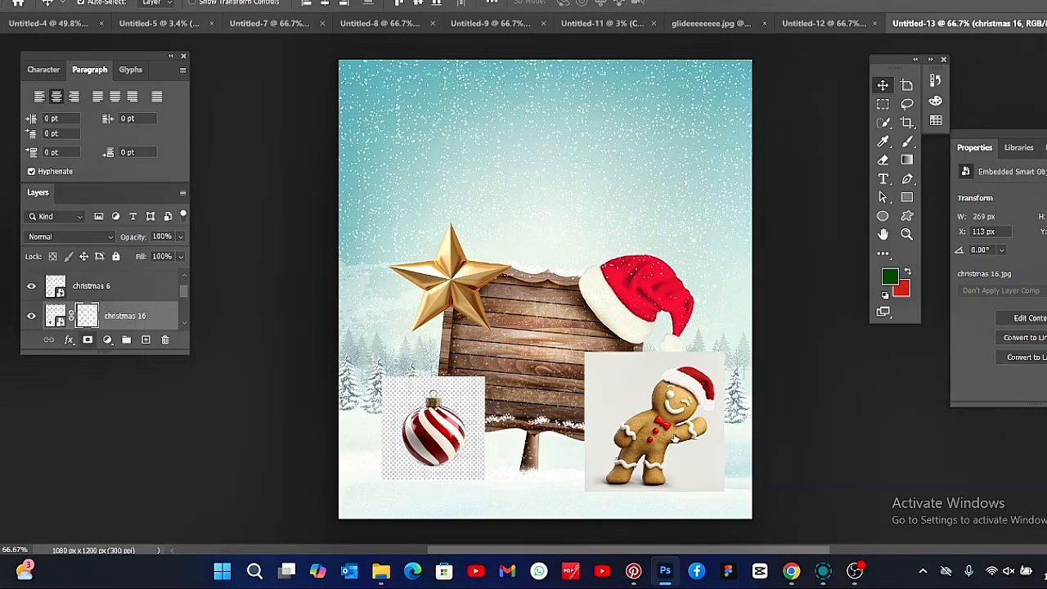
Step: Mask the christmas 6 layer to its subject so only the gingerbread figure remains
{"action": "left_click", "coordinate": [114, 285]}
{"action": "left_click", "coordinate": [170, 1]}
{"action": "left_click", "coordinate": [186, 139]}
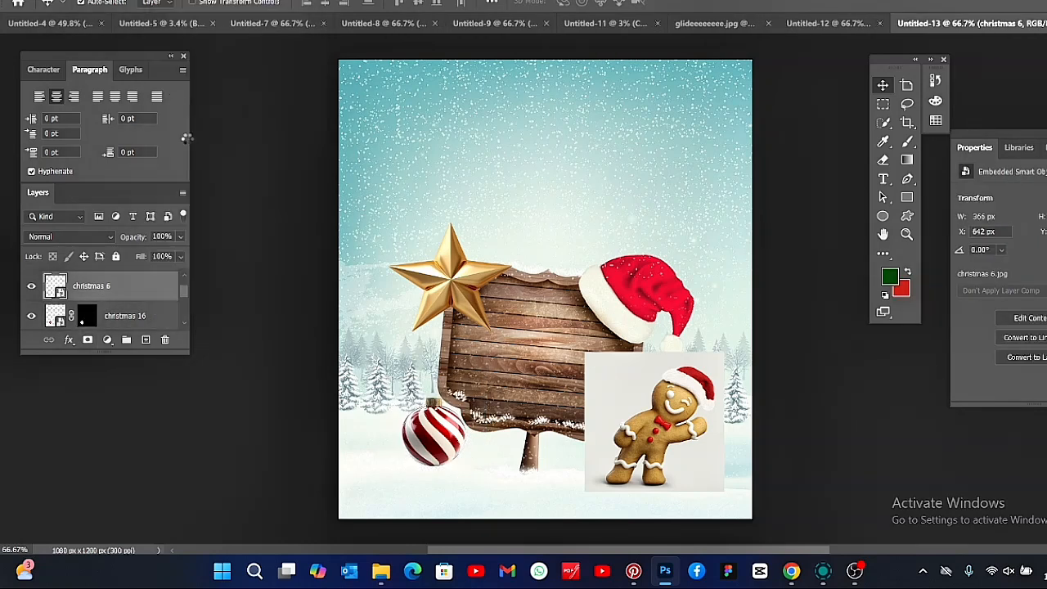
{"action": "left_click", "coordinate": [87, 339]}
Step: Scale the star down to roughly half its size, sitting on the sign's upper-left corner
{"action": "left_click", "coordinate": [481, 282]}
{"action": "key", "text": "ctrl+t"}
{"action": "left_click_drag", "start_coordinate": [450, 219], "coordinate": [447, 279]}
{"action": "left_click", "coordinate": [707, 2]}
Step: Move the ornament slightly up and left, and shrink it in the snow beside the sign's lower-left corner
{"action": "left_click_drag", "start_coordinate": [435, 420], "coordinate": [421, 409]}
{"action": "key", "text": "ctrl+t"}
{"action": "left_click_drag", "start_coordinate": [418, 369], "coordinate": [416, 414]}
{"action": "left_click", "coordinate": [707, 2]}
Step: Scale the gingerbread figure down and position it in the snow just beyond the sign's lower-right corner
{"action": "left_click", "coordinate": [692, 384]}
{"action": "key", "text": "ctrl+t"}
{"action": "left_click_drag", "start_coordinate": [711, 351], "coordinate": [710, 394]}
{"action": "left_click_drag", "start_coordinate": [678, 422], "coordinate": [680, 403]}
{"action": "left_click", "coordinate": [708, 34]}
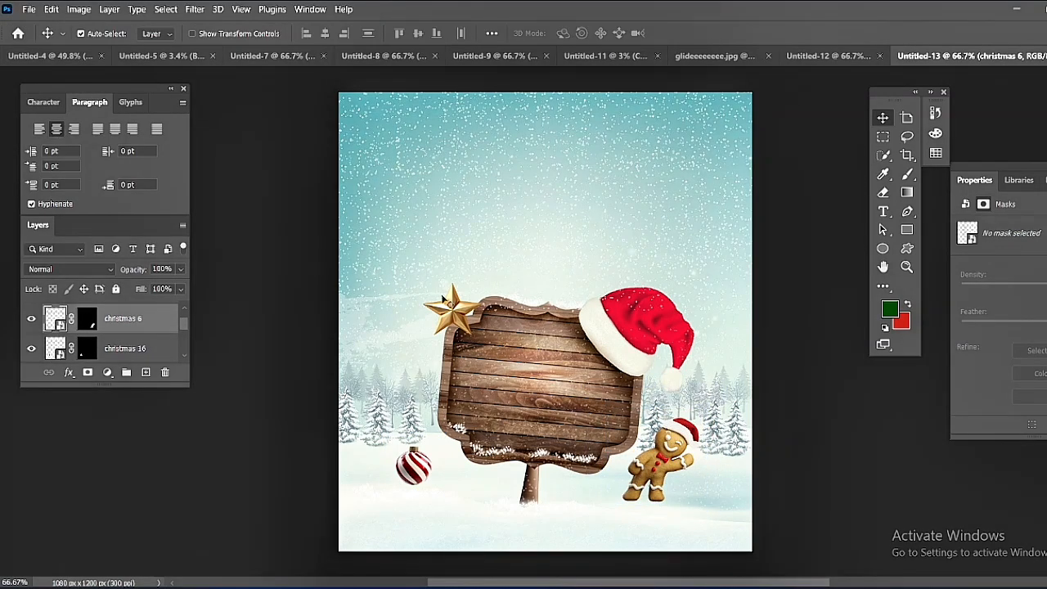
Step: Apply a Color Lookup adjustment to the ornament layer using the 3DLUT file Crisp_Winter.look
{"action": "left_click", "coordinate": [410, 463]}
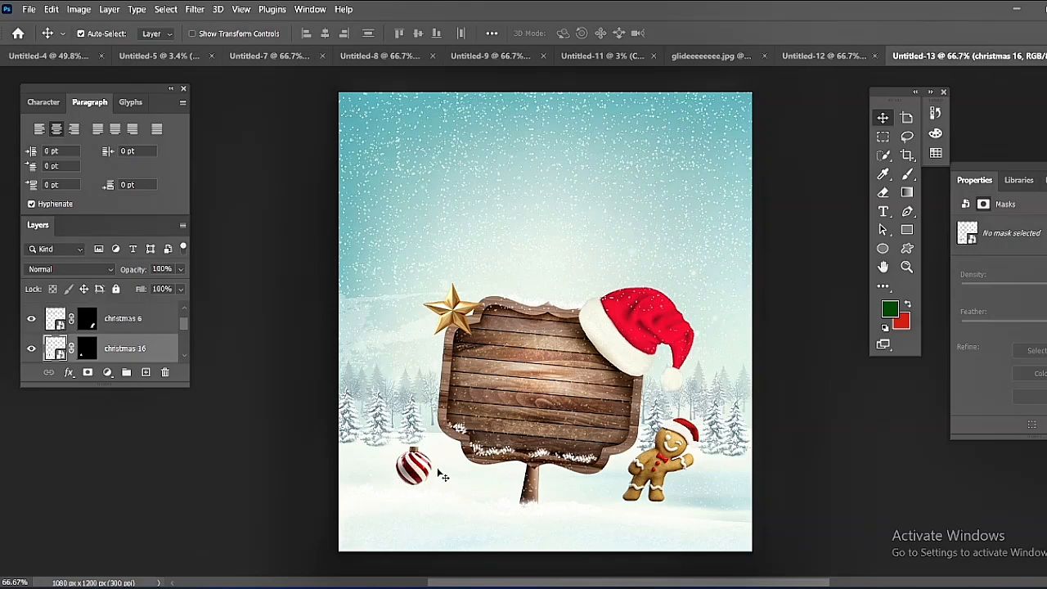
{"action": "left_click", "coordinate": [906, 266]}
{"action": "left_click_drag", "start_coordinate": [422, 478], "coordinate": [452, 483]}
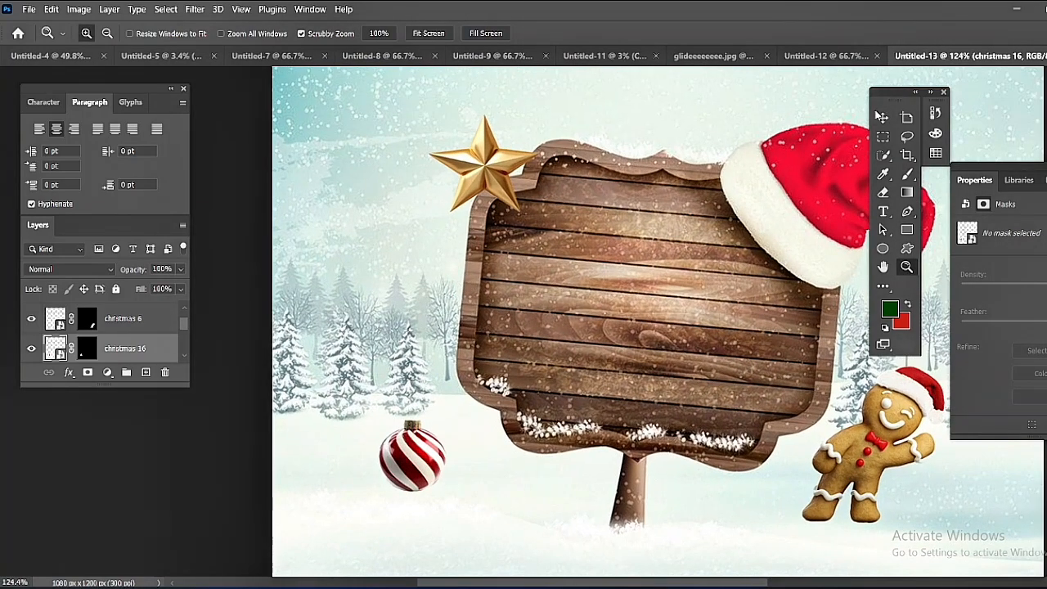
{"action": "left_click", "coordinate": [881, 117]}
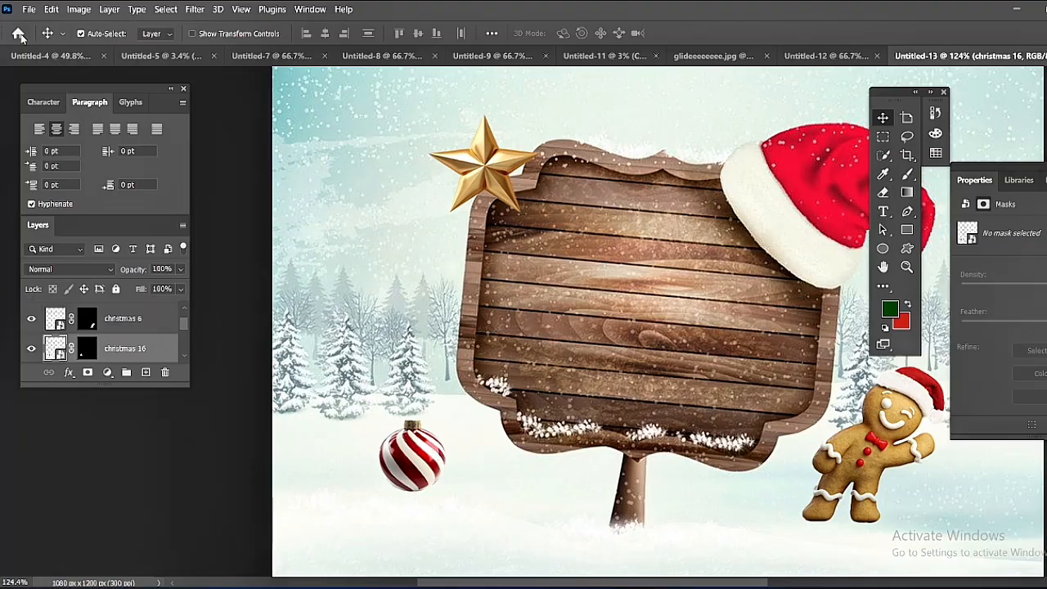
{"action": "left_click", "coordinate": [78, 9]}
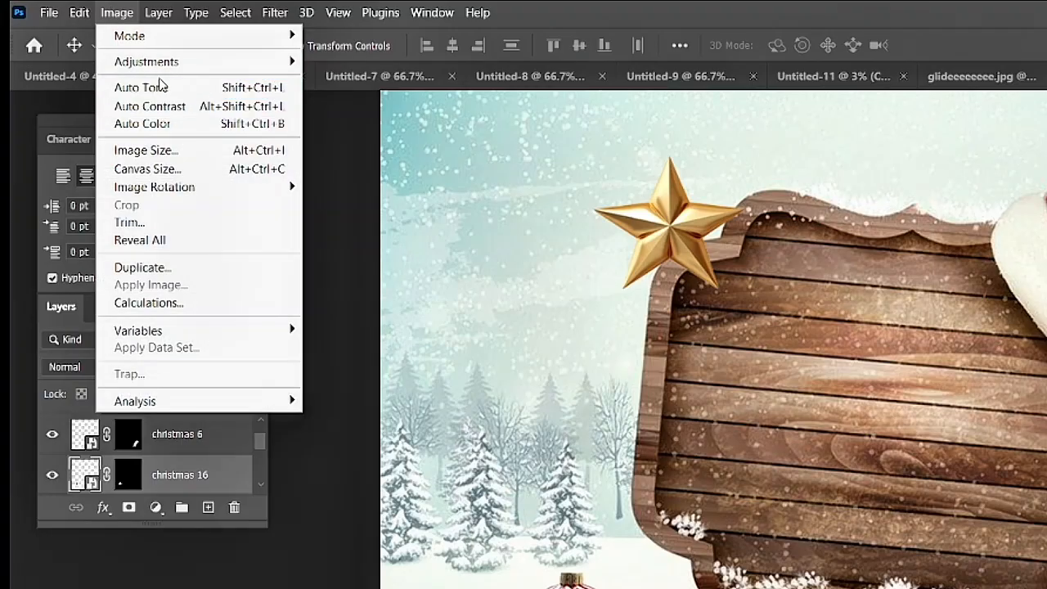
{"action": "mouse_move", "coordinate": [245, 61]}
{"action": "left_click", "coordinate": [367, 250]}
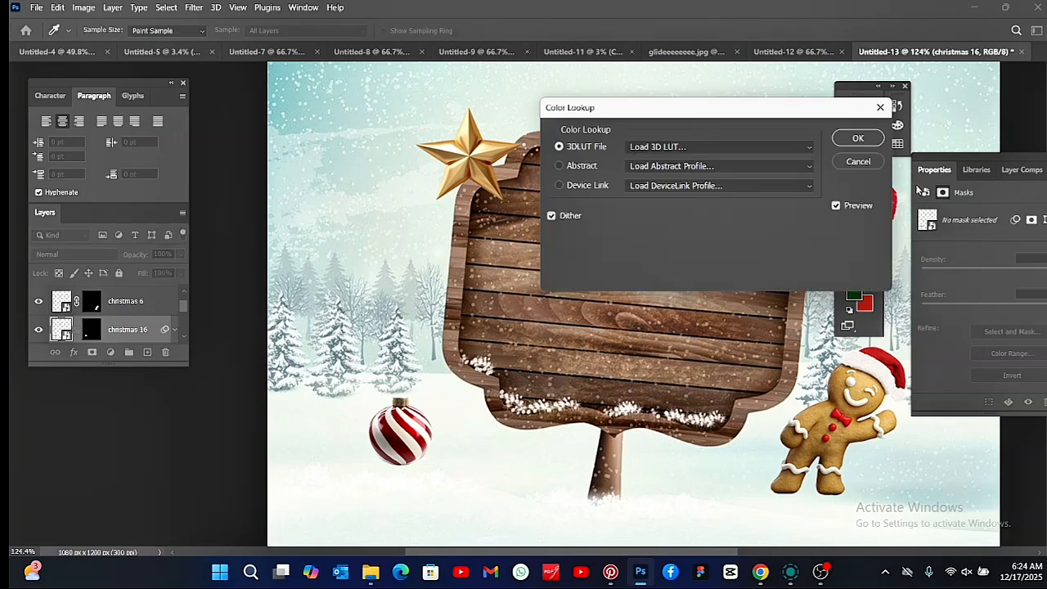
{"action": "left_click", "coordinate": [682, 148]}
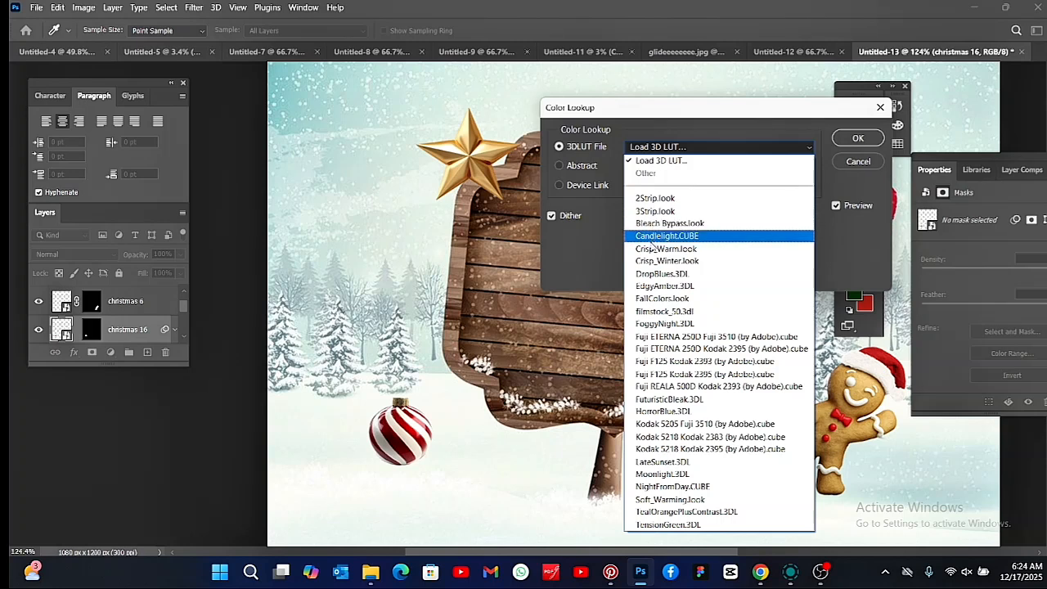
{"action": "left_click", "coordinate": [651, 261]}
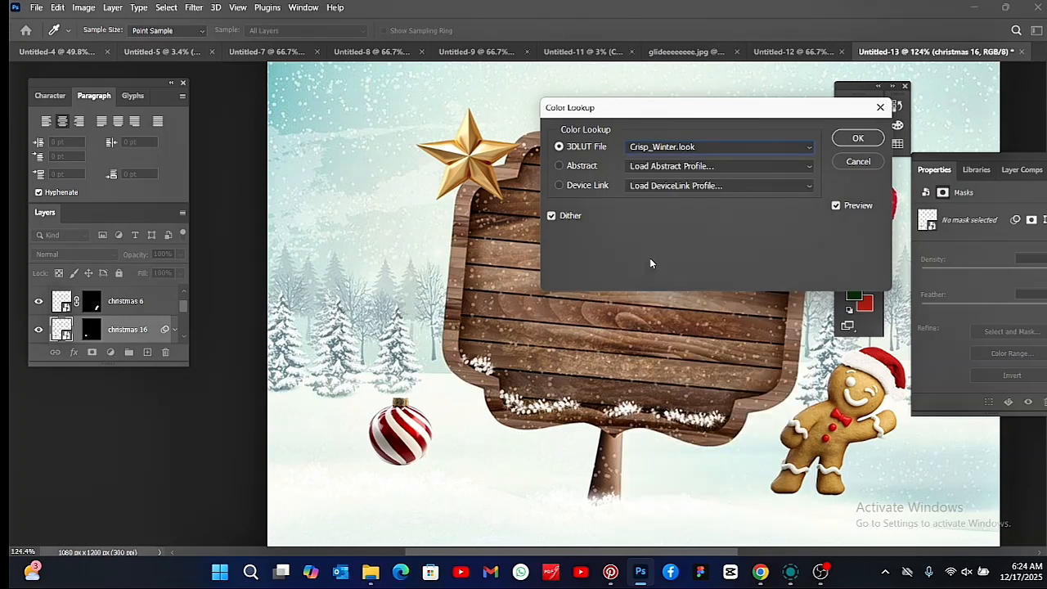
{"action": "left_click", "coordinate": [857, 138]}
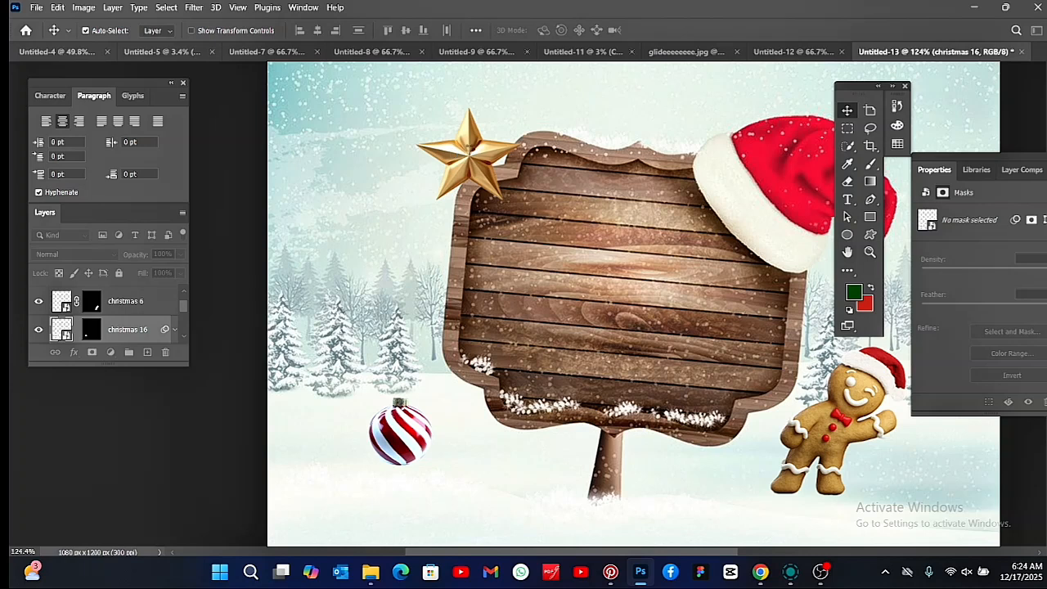
Step: Give the star layer christmas 19 a Color Lookup adjustment with the Crisp_Winter.look 3DLUT
{"action": "left_click", "coordinate": [472, 157]}
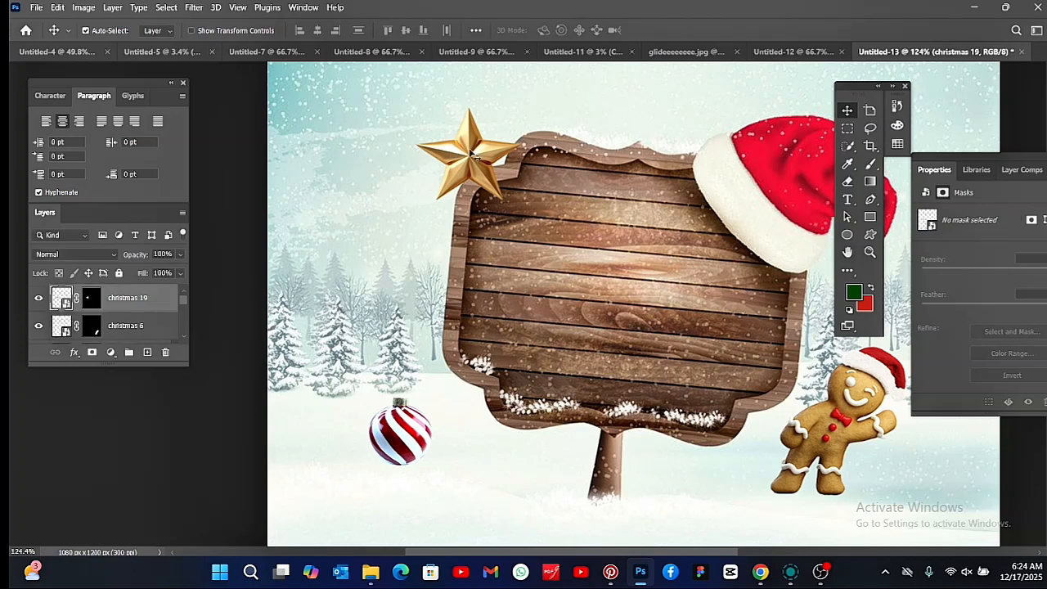
{"action": "left_click", "coordinate": [83, 7]}
{"action": "mouse_move", "coordinate": [101, 42]}
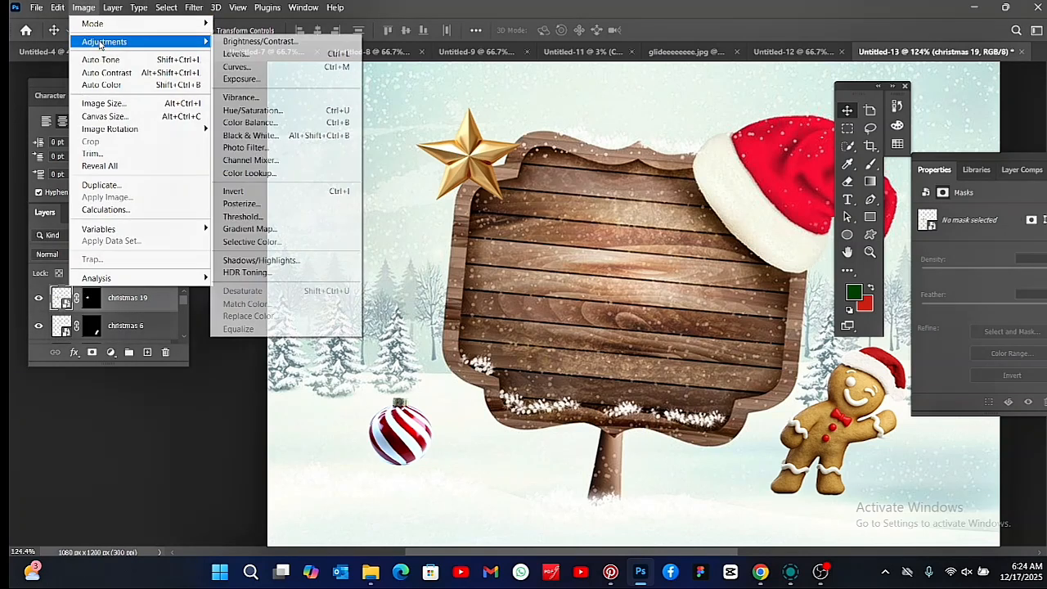
{"action": "left_click", "coordinate": [269, 175]}
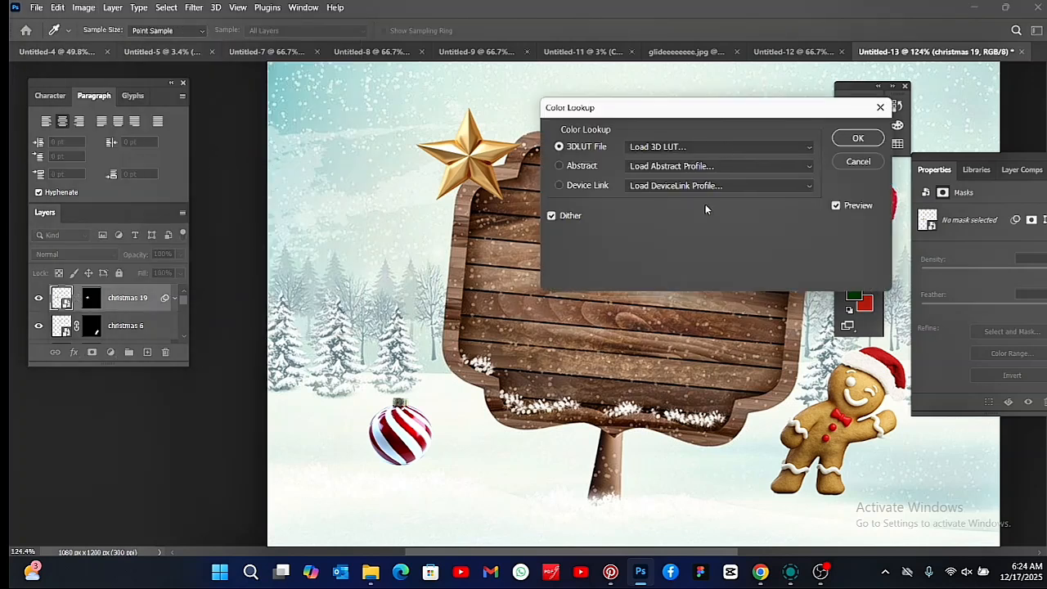
{"action": "left_click", "coordinate": [711, 146]}
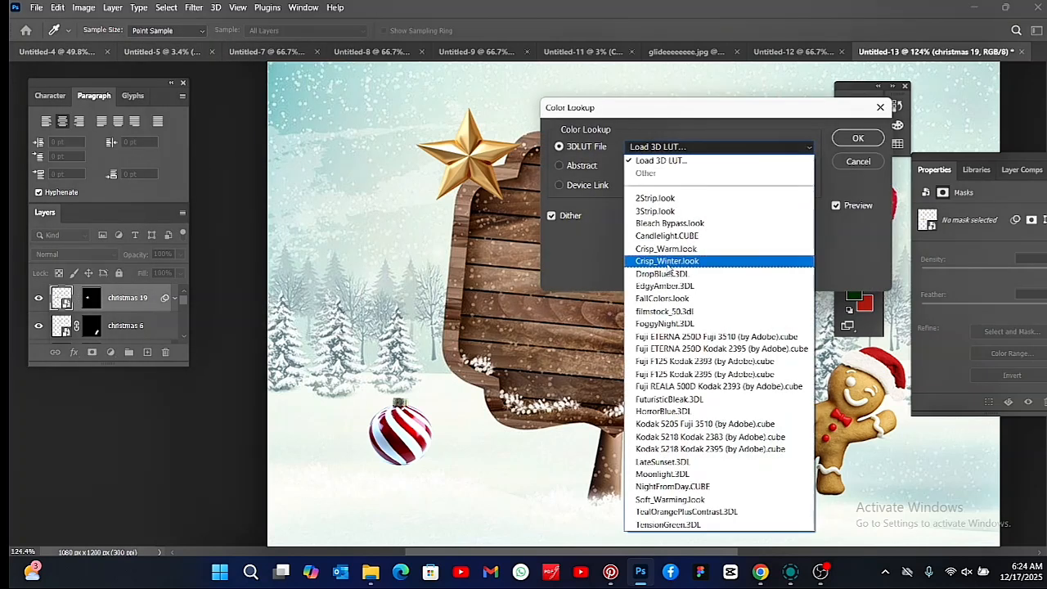
{"action": "left_click", "coordinate": [669, 265]}
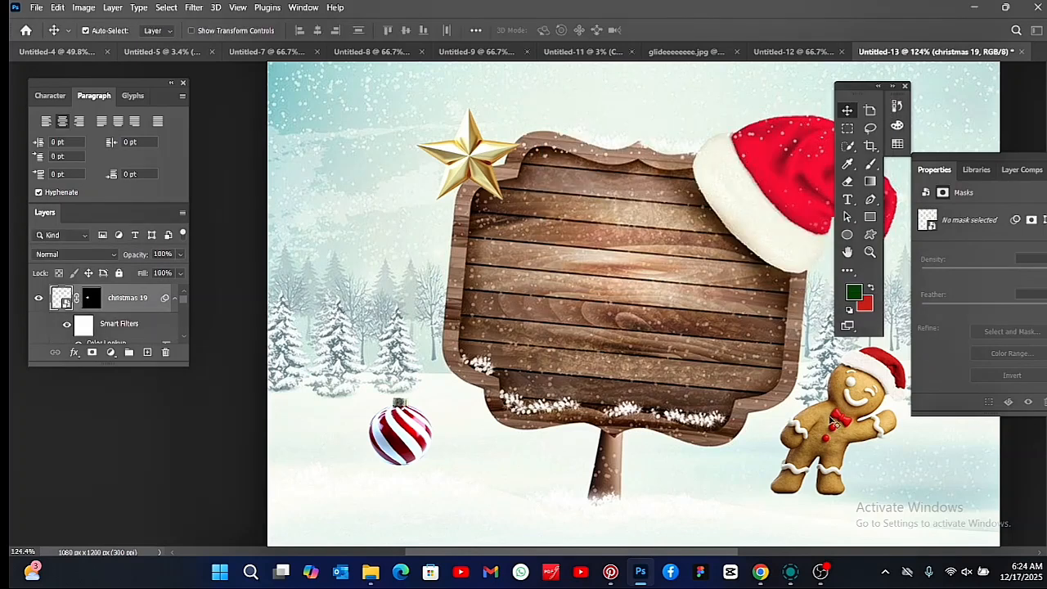
Step: Color-grade the gingerbread layer christmas 6 with Color Lookup, choosing the Crisp_Winter.look 3DLUT
{"action": "left_click", "coordinate": [636, 276]}
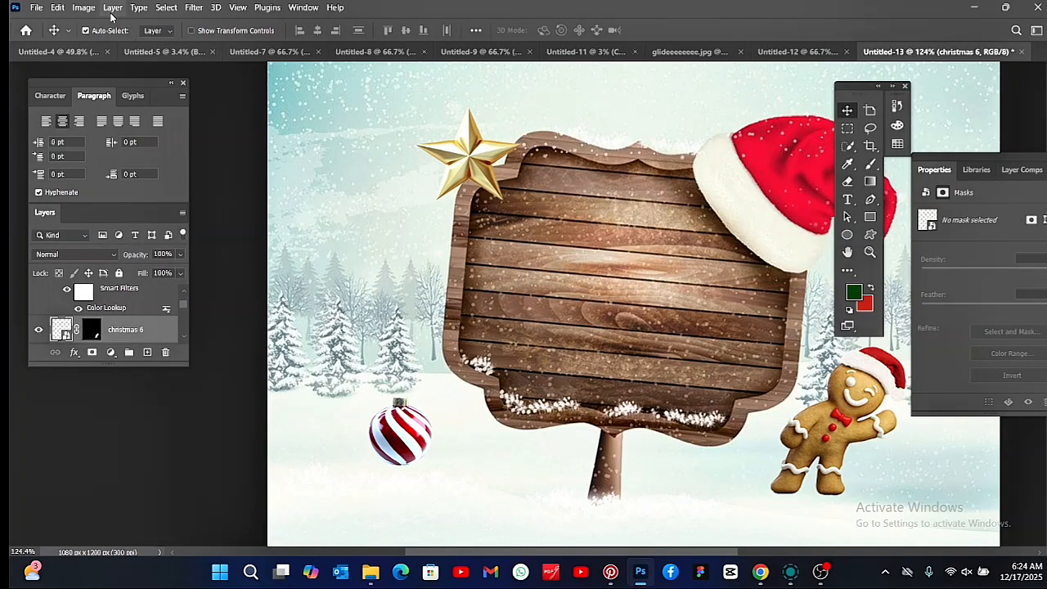
{"action": "left_click", "coordinate": [83, 8]}
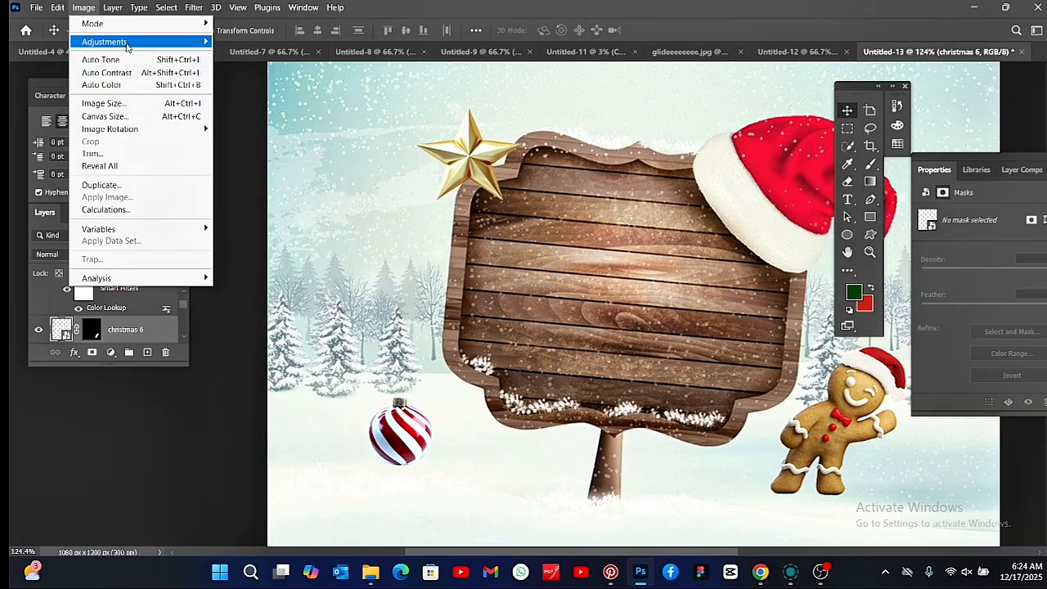
{"action": "mouse_move", "coordinate": [128, 43]}
{"action": "left_click", "coordinate": [270, 174]}
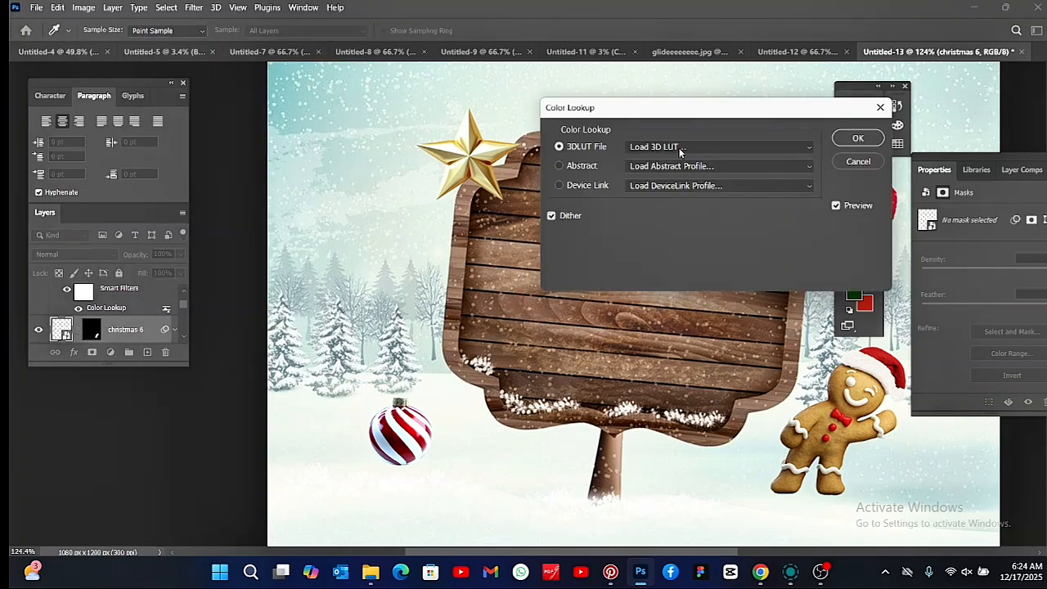
{"action": "left_click", "coordinate": [679, 148]}
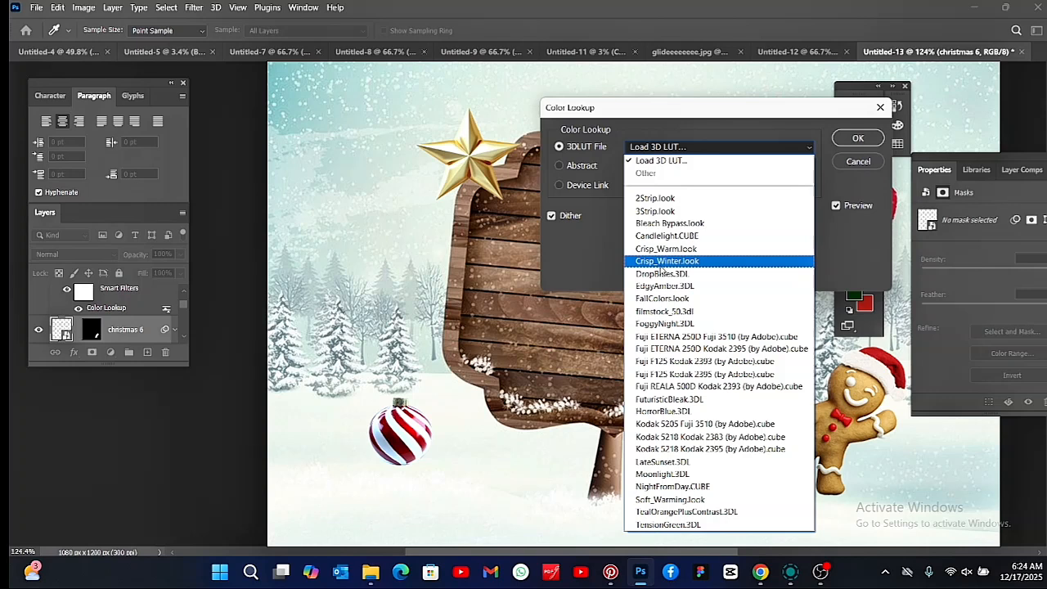
{"action": "left_click", "coordinate": [659, 263]}
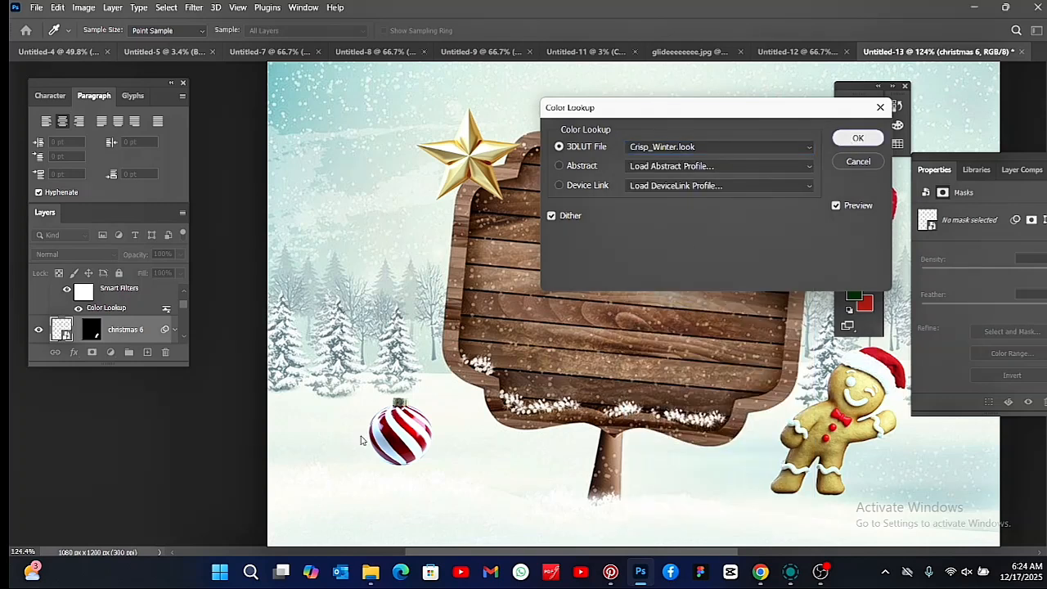
{"action": "key", "text": "Return"}
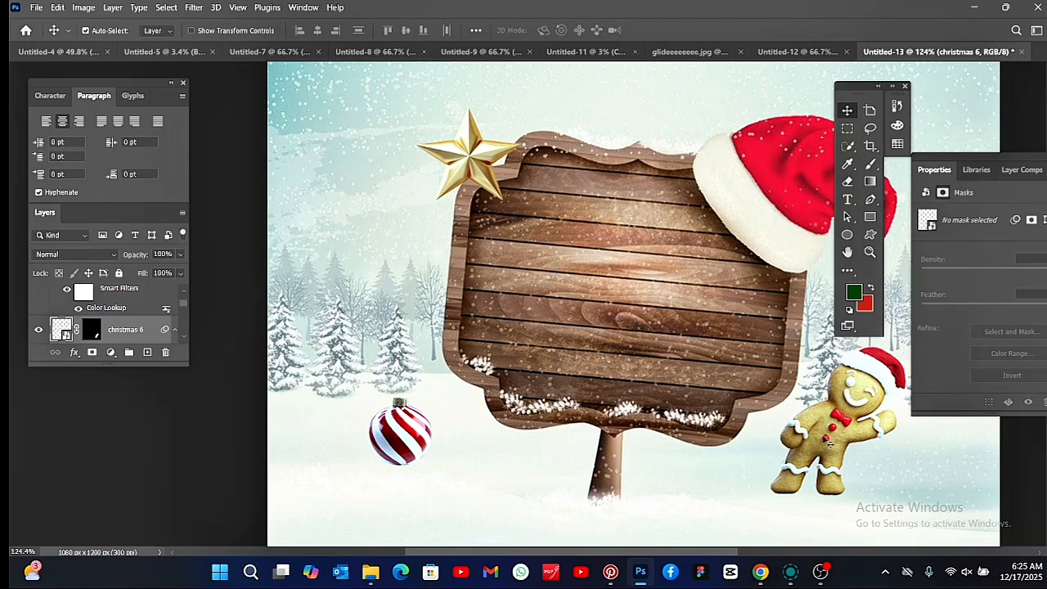
Step: Draw a flat ellipse about 104 by 11 px directly beneath the ornament and choose black as its fill
{"action": "left_click", "coordinate": [847, 235]}
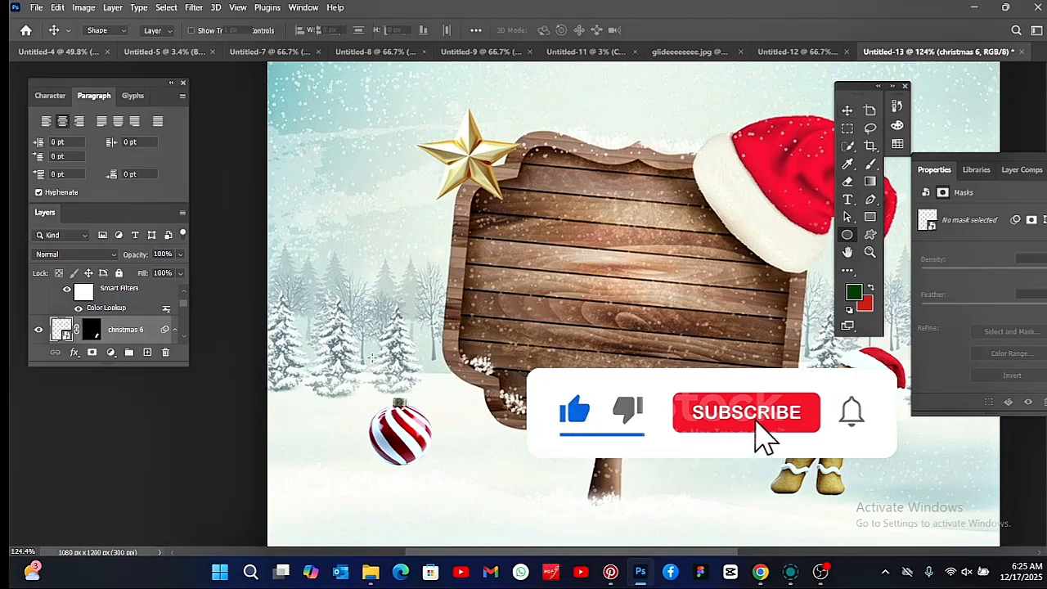
{"action": "left_click_drag", "start_coordinate": [371, 465], "coordinate": [444, 473]}
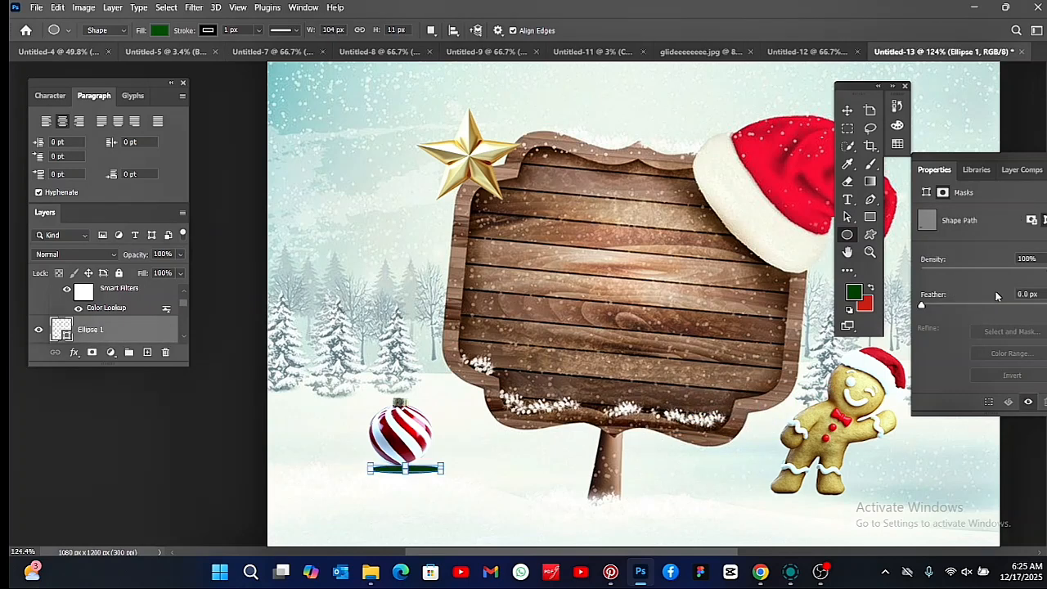
{"action": "left_click", "coordinate": [159, 31]}
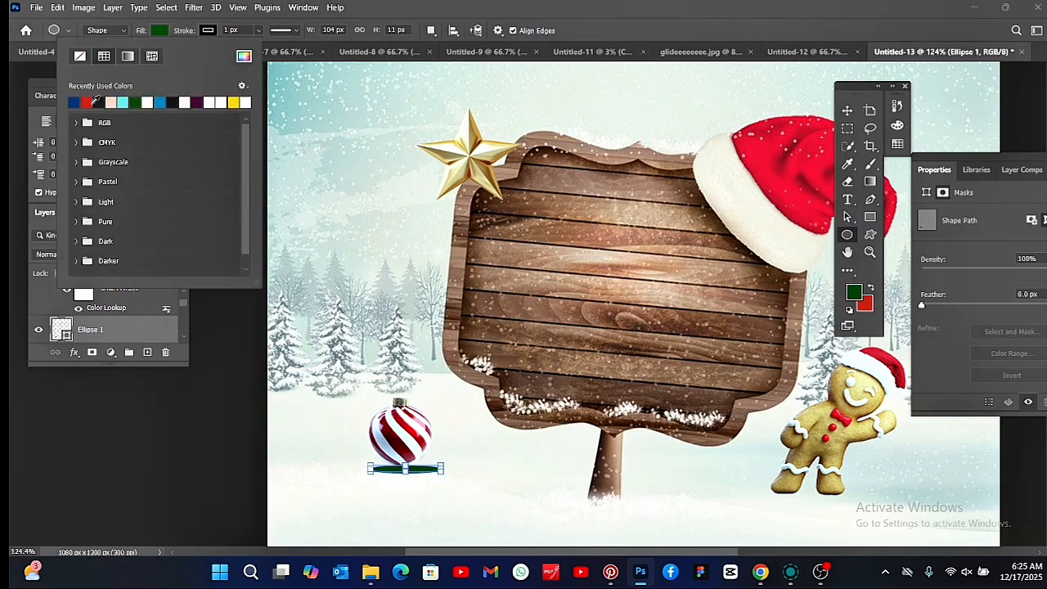
{"action": "left_click", "coordinate": [99, 101]}
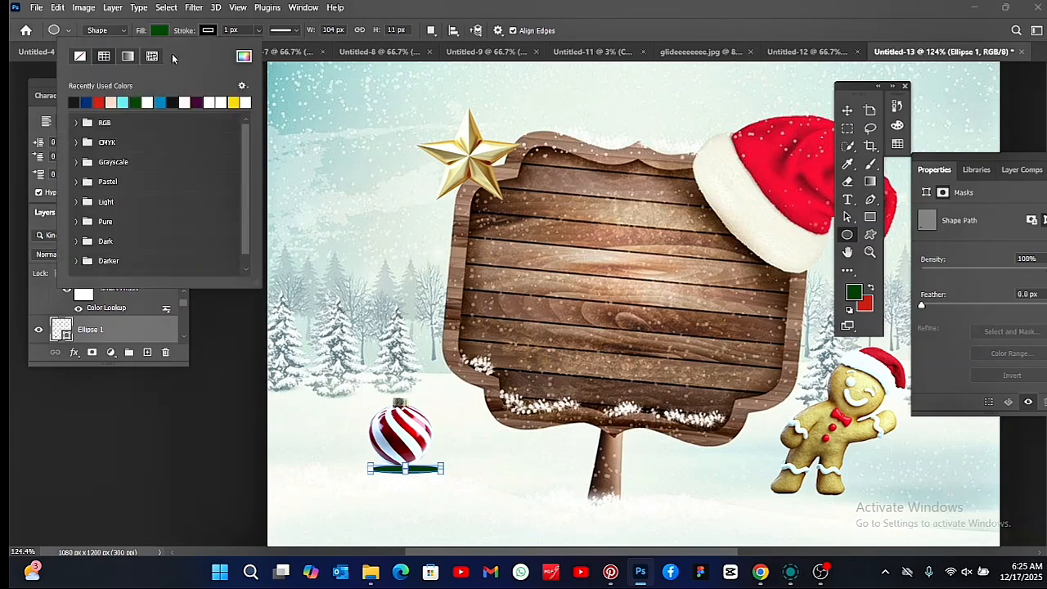
Step: Set the ellipse's stroke to 0 px, convert it to a smart object and apply a Gaussian Blur with an 8.0 px radius
{"action": "left_click", "coordinate": [225, 32]}
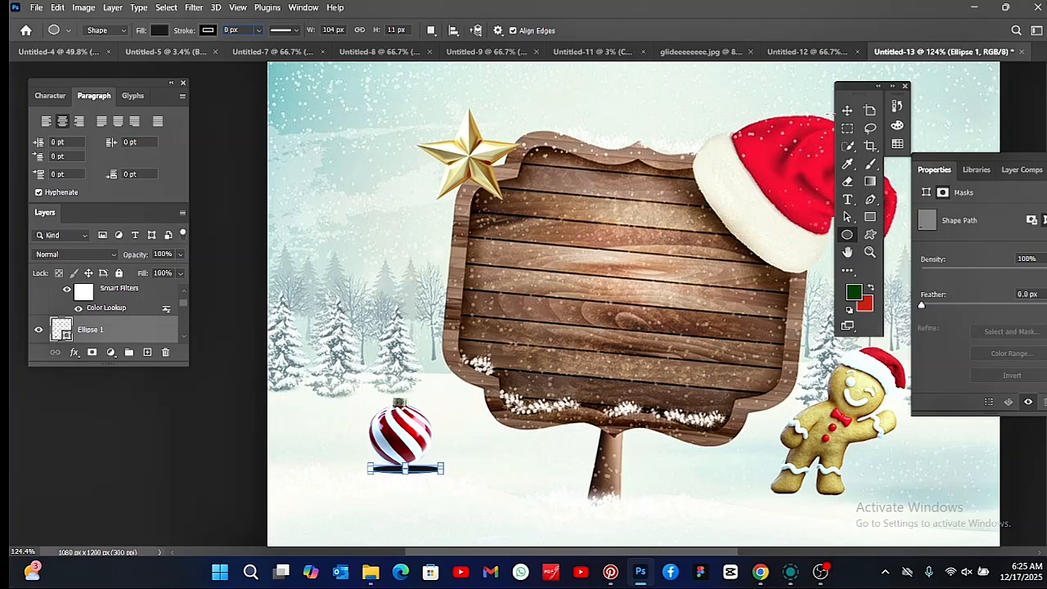
{"action": "key", "text": "v"}
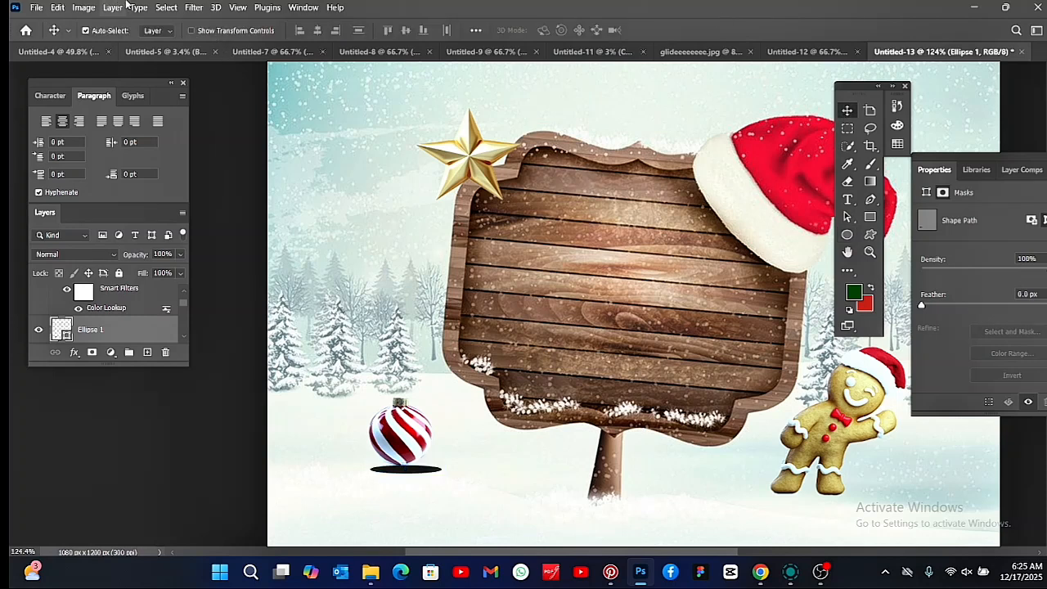
{"action": "left_click", "coordinate": [187, 12]}
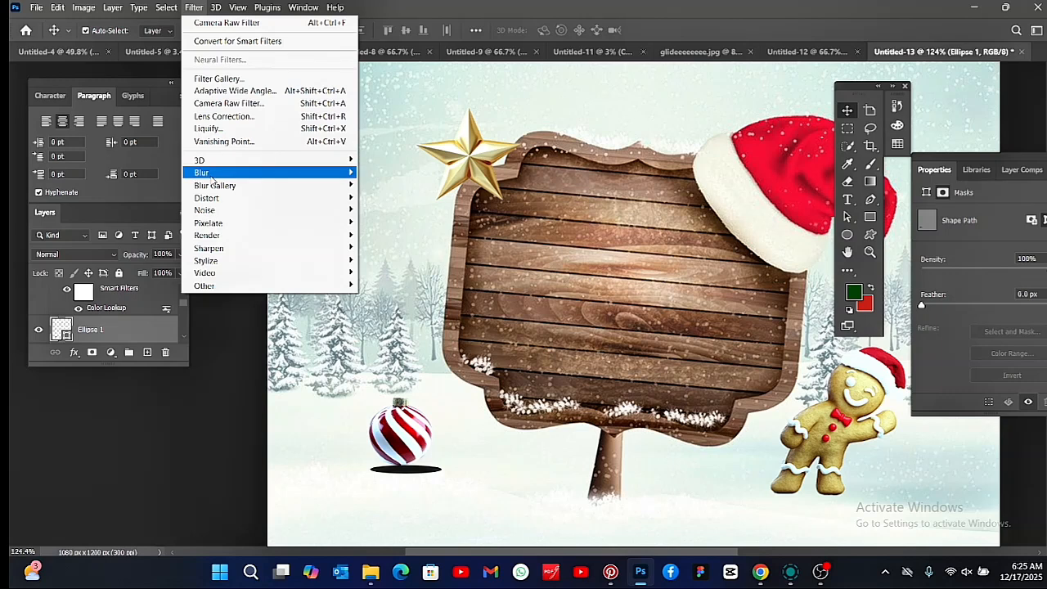
{"action": "mouse_move", "coordinate": [213, 173]}
{"action": "left_click", "coordinate": [416, 223]}
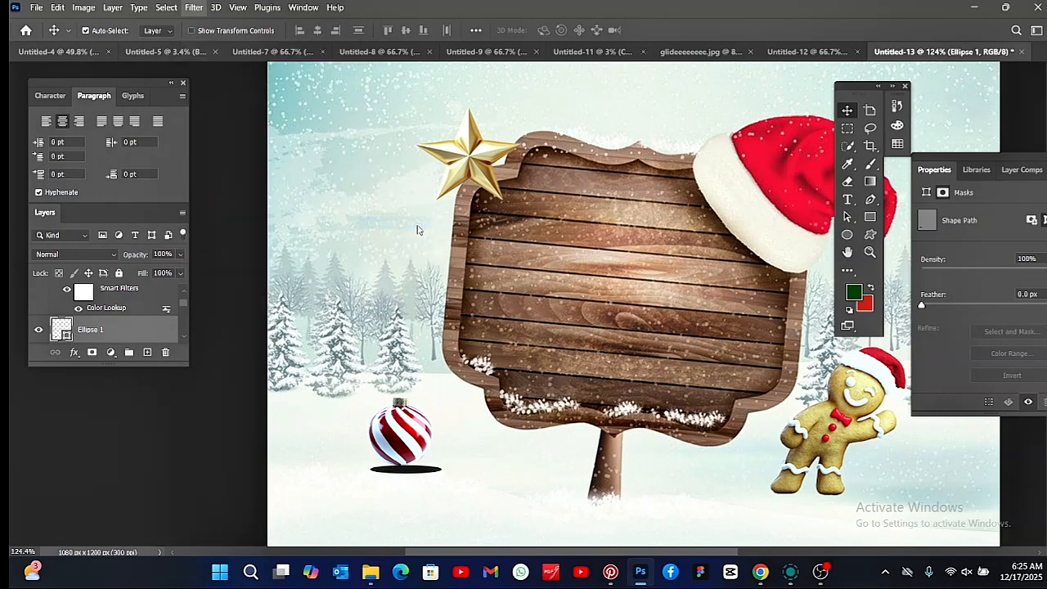
{"action": "left_click", "coordinate": [528, 223]}
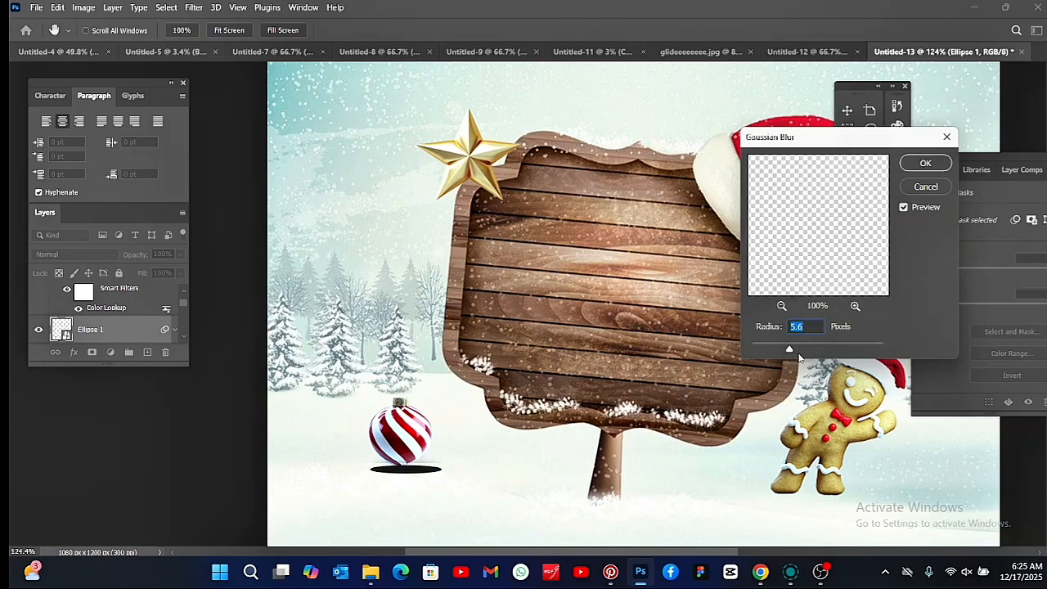
{"action": "mouse_move", "coordinate": [790, 350]}
{"action": "left_mouse_down"}
{"action": "mouse_move", "coordinate": [778, 351]}
{"action": "mouse_move", "coordinate": [798, 351]}
{"action": "left_mouse_up"}
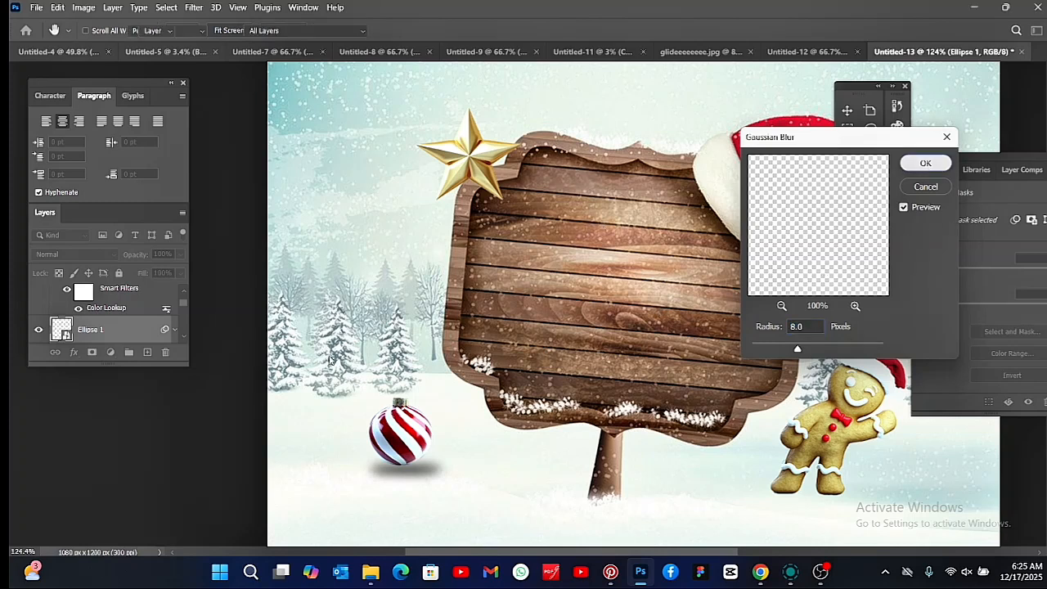
{"action": "left_click", "coordinate": [927, 166]}
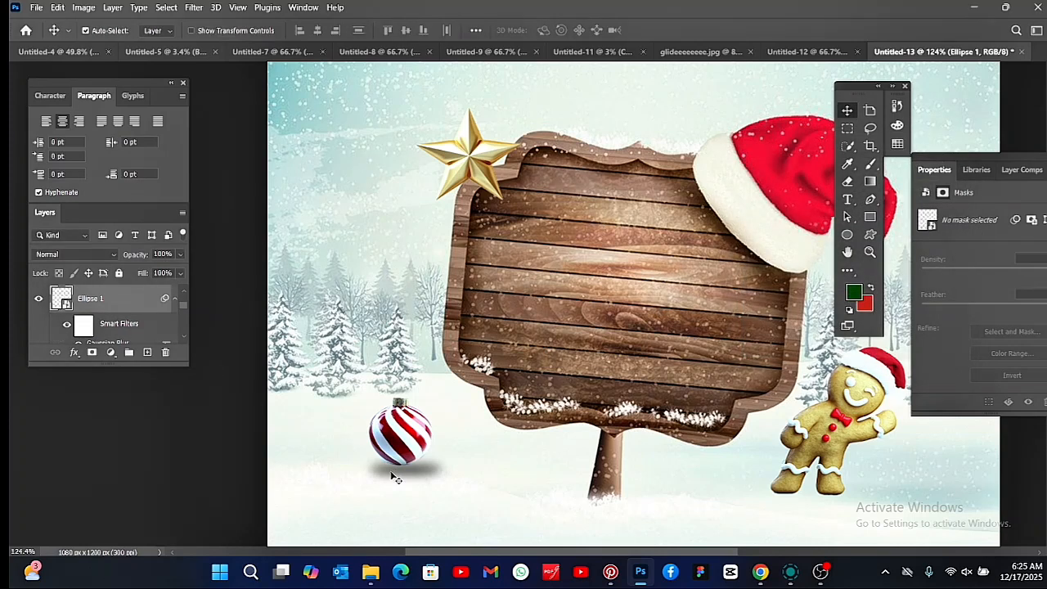
Step: Flatten the blurred ellipse to about 57% of its height and tuck it against the ornament's base as its ground shadow
{"action": "key", "text": "ctrl+t"}
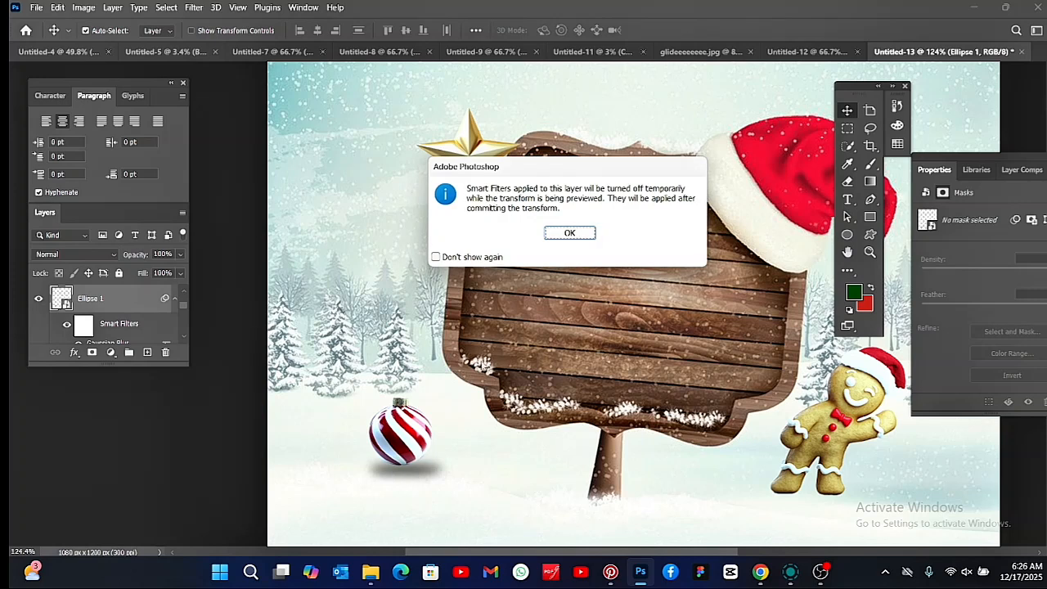
{"action": "left_click", "coordinate": [568, 234]}
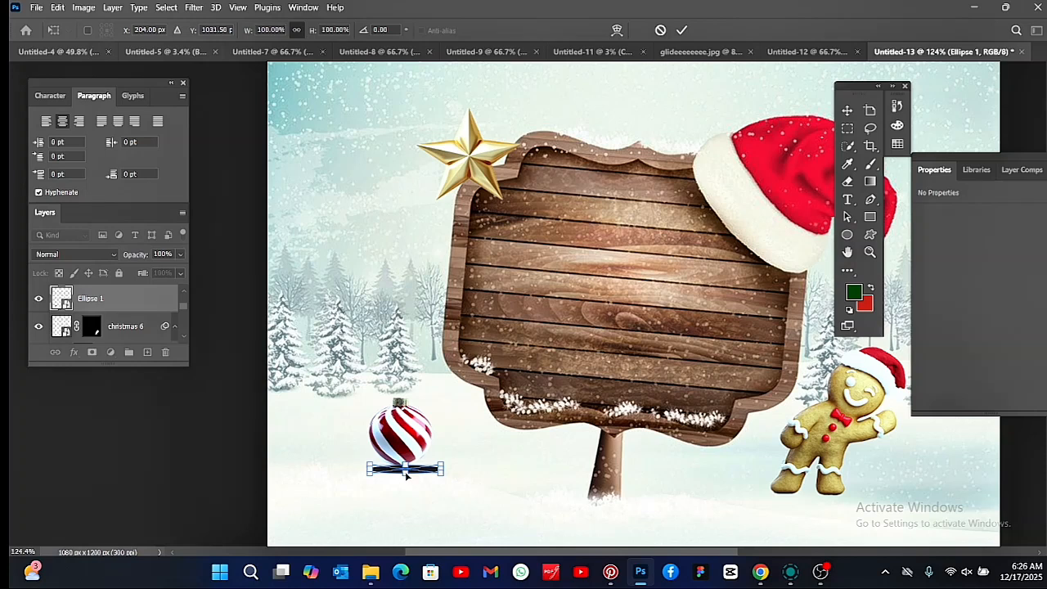
{"action": "left_click_drag", "start_coordinate": [406, 475], "coordinate": [406, 476]}
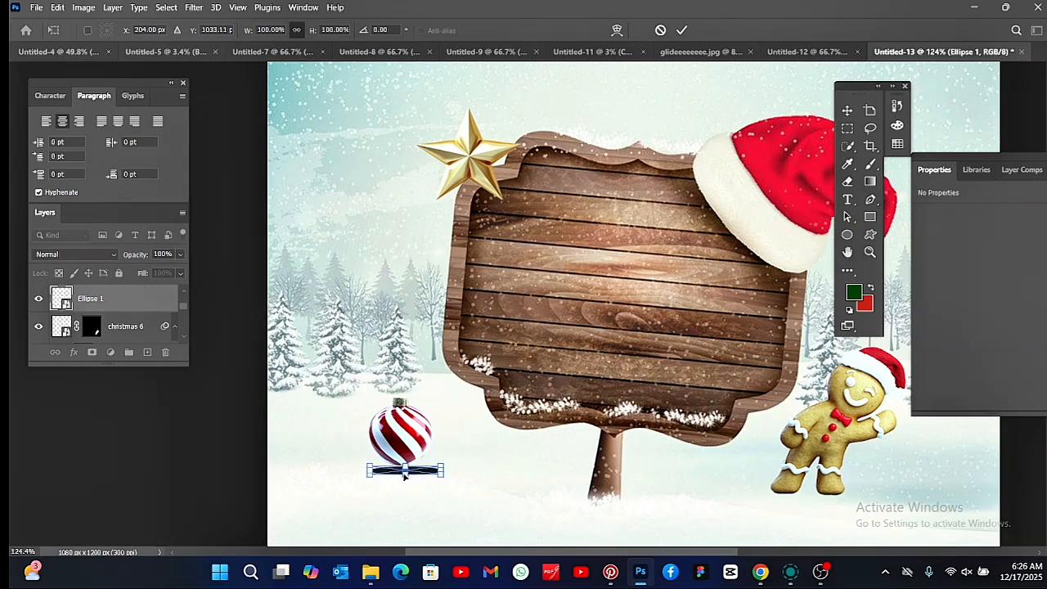
{"action": "left_click_drag", "start_coordinate": [404, 475], "coordinate": [403, 472]}
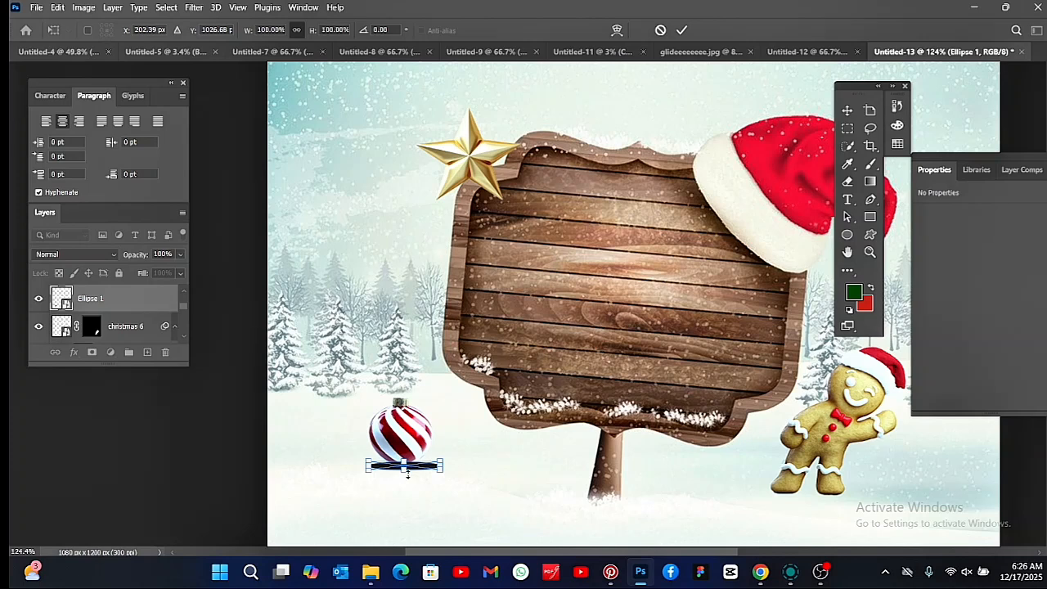
{"action": "mouse_move", "coordinate": [403, 471]}
{"action": "left_mouse_down"}
{"action": "mouse_move", "coordinate": [404, 482]}
{"action": "mouse_move", "coordinate": [409, 475]}
{"action": "left_mouse_up"}
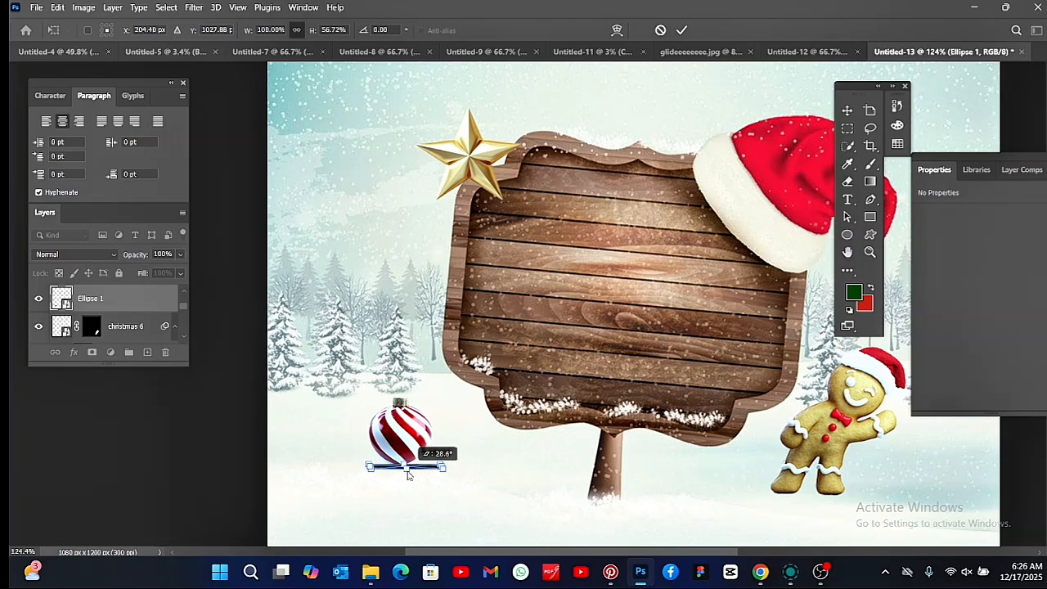
{"action": "left_click_drag", "start_coordinate": [409, 475], "coordinate": [408, 475]}
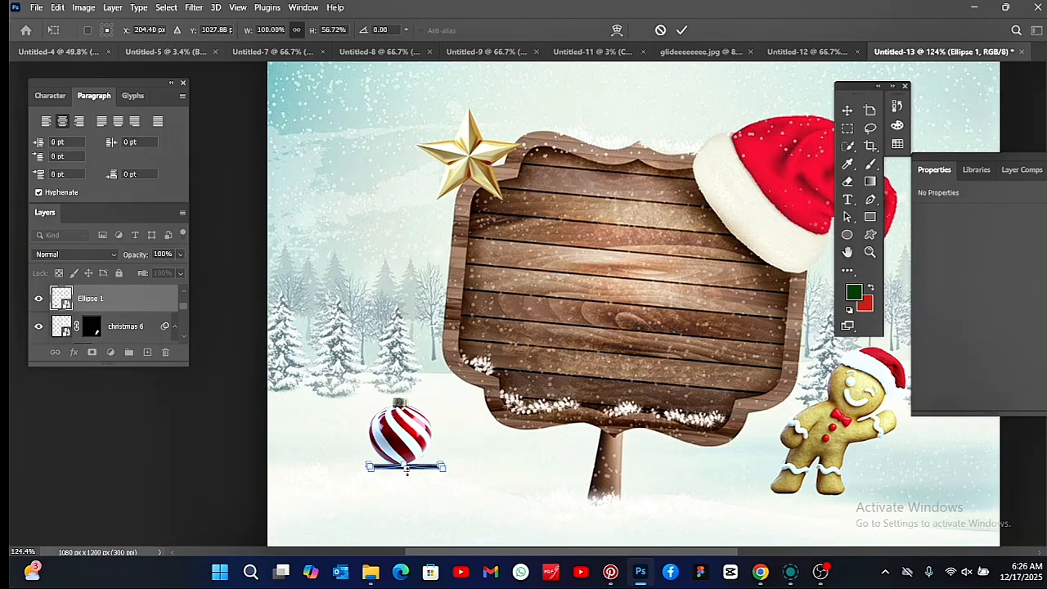
{"action": "left_click", "coordinate": [681, 29]}
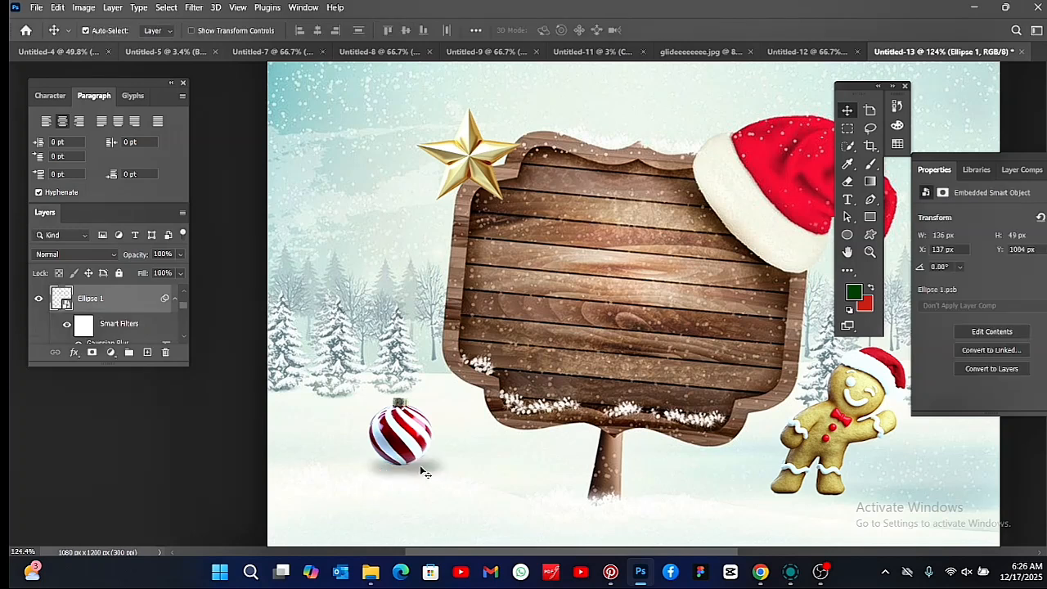
{"action": "left_click_drag", "start_coordinate": [411, 469], "coordinate": [406, 464]}
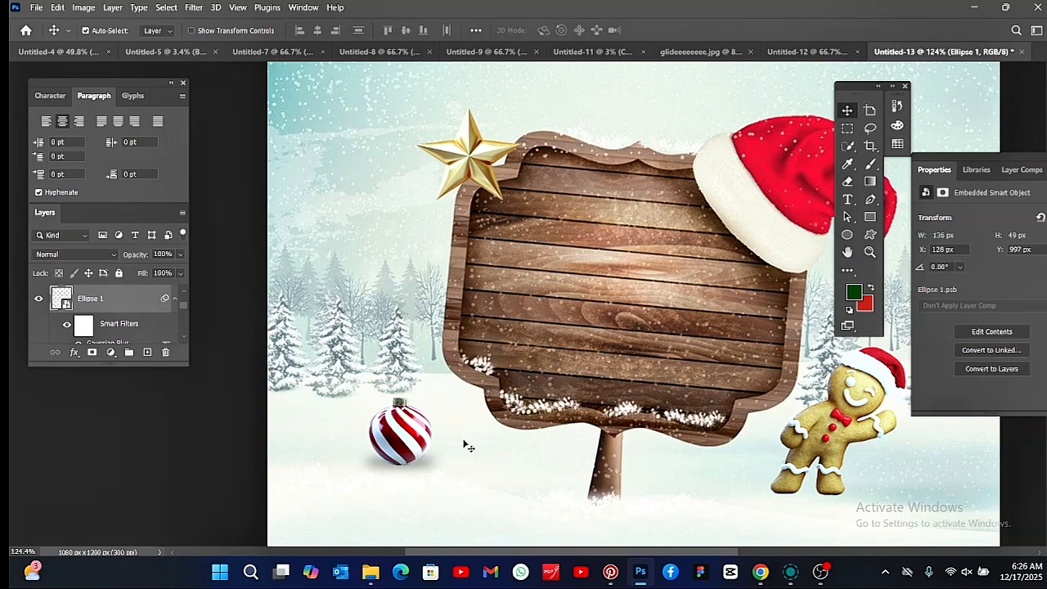
Step: Duplicate the ornament's shadow and place the copy beneath the gingerbread man's feet
{"action": "key", "text": "ctrl+j"}
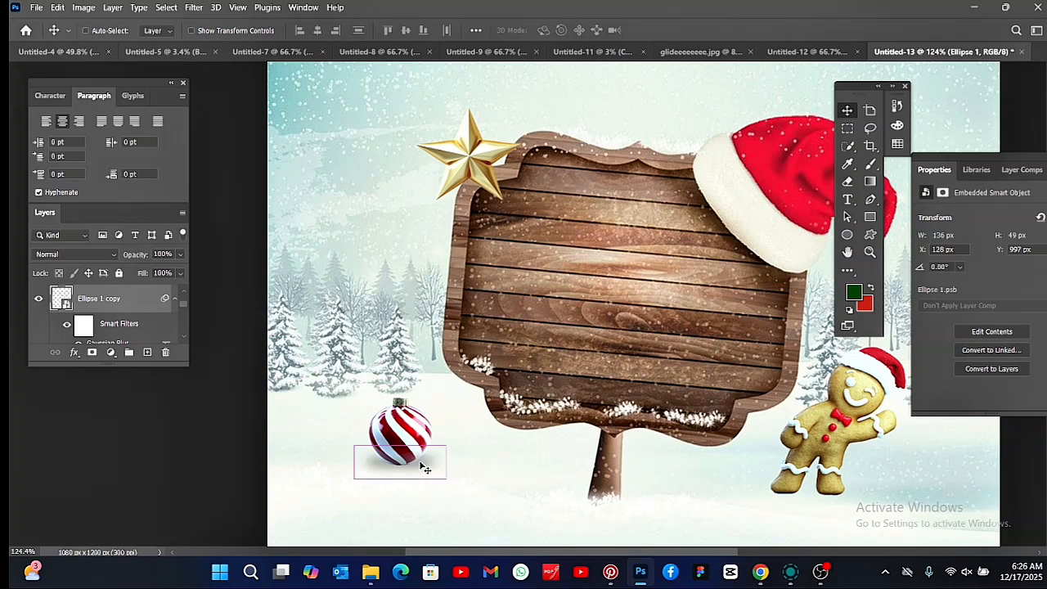
{"action": "left_click_drag", "start_coordinate": [428, 469], "coordinate": [828, 495]}
{"action": "key", "text": "ctrl"}
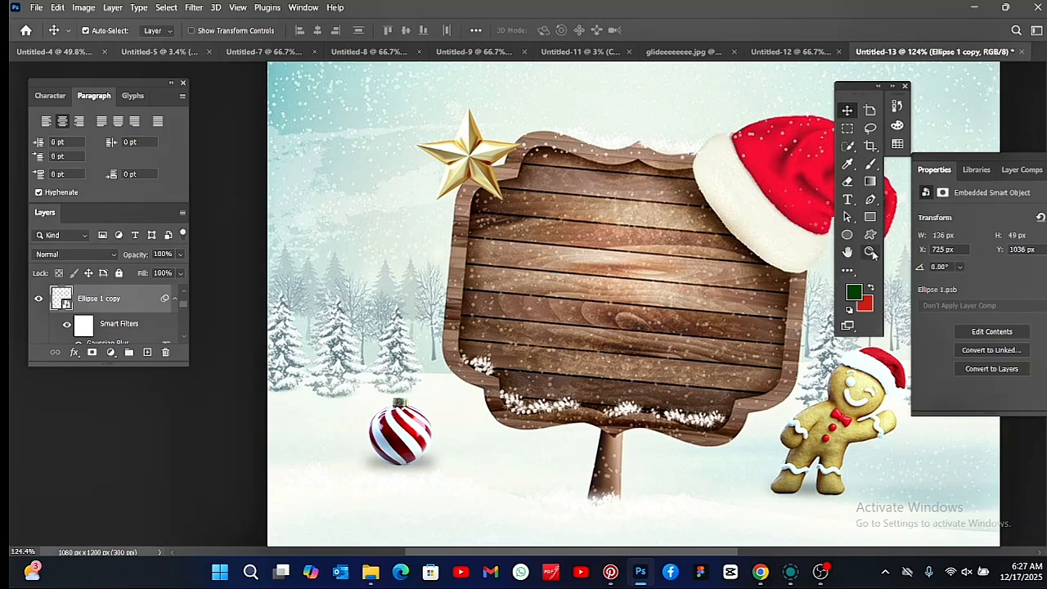
Step: Nudge the gold star on the sign's corner slightly and enlarge it to about 115%, about 197 by 177 px
{"action": "left_click_drag", "start_coordinate": [517, 315], "coordinate": [473, 320]}
{"action": "left_click_drag", "start_coordinate": [624, 176], "coordinate": [645, 181]}
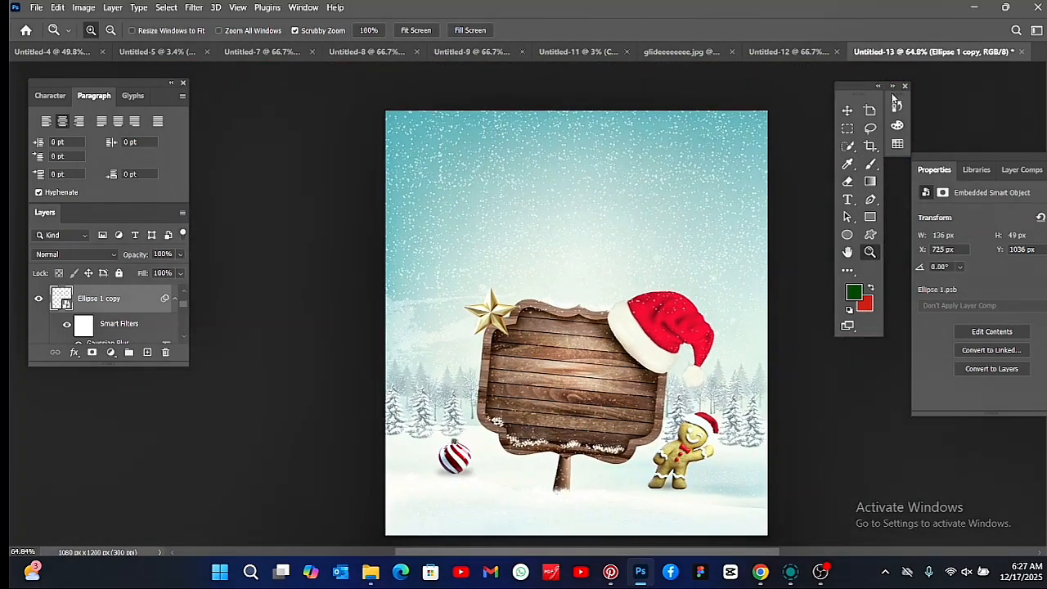
{"action": "left_click", "coordinate": [848, 109]}
{"action": "left_click", "coordinate": [503, 309]}
{"action": "left_click_drag", "start_coordinate": [503, 309], "coordinate": [505, 304]}
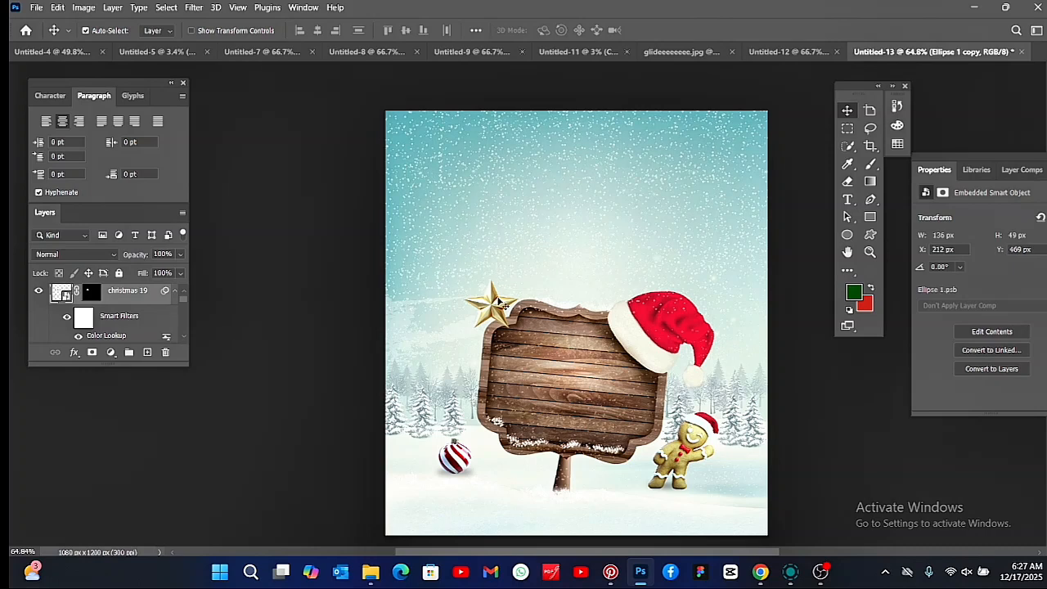
{"action": "key", "text": "ctrl+t"}
{"action": "left_click", "coordinate": [567, 234]}
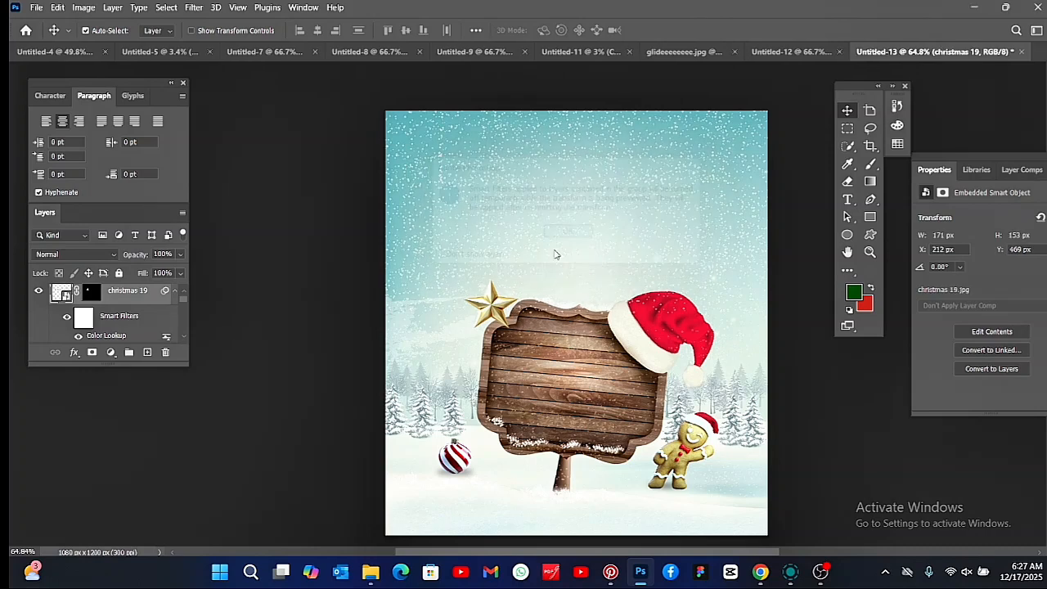
{"action": "left_click_drag", "start_coordinate": [521, 331], "coordinate": [530, 338]}
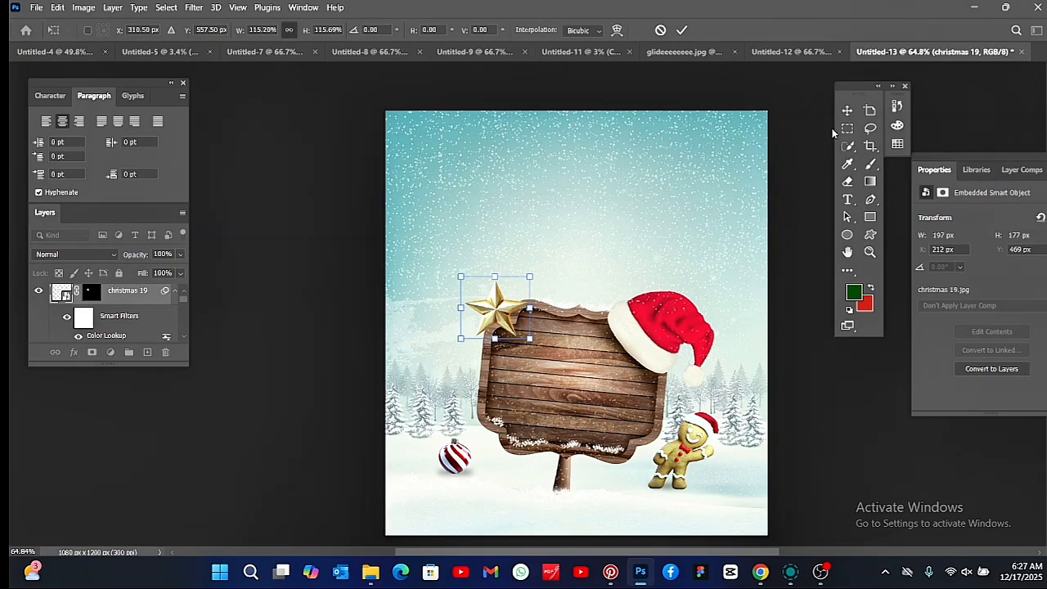
{"action": "left_click", "coordinate": [846, 110]}
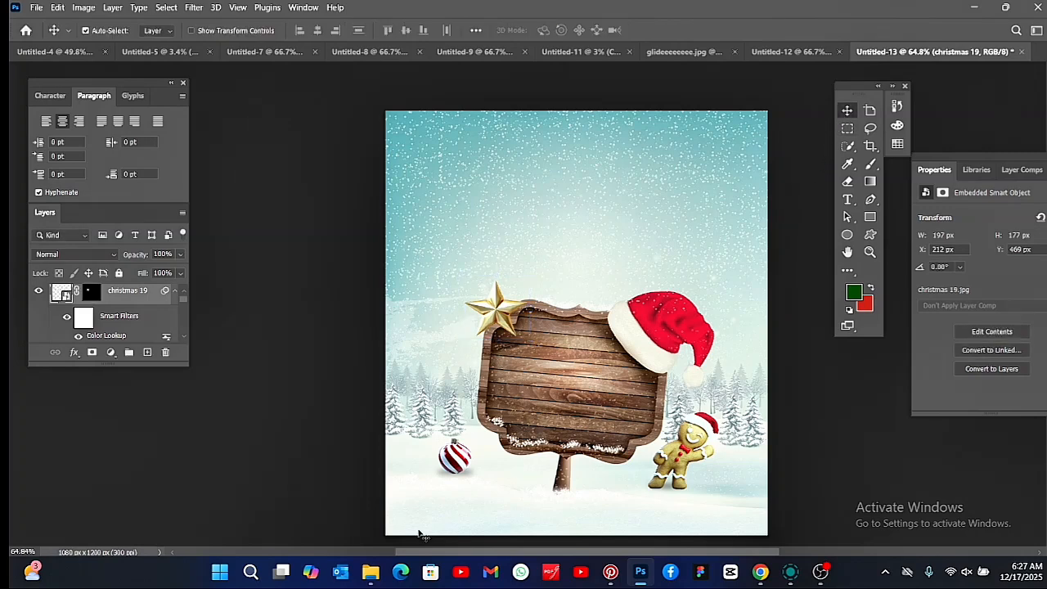
Step: Search the icons folder in File Explorer for "chr" and place the chr 8 Merry Christmas image above the sign in Photoshop, scaled to about 19%
{"action": "mouse_move", "coordinate": [370, 573]}
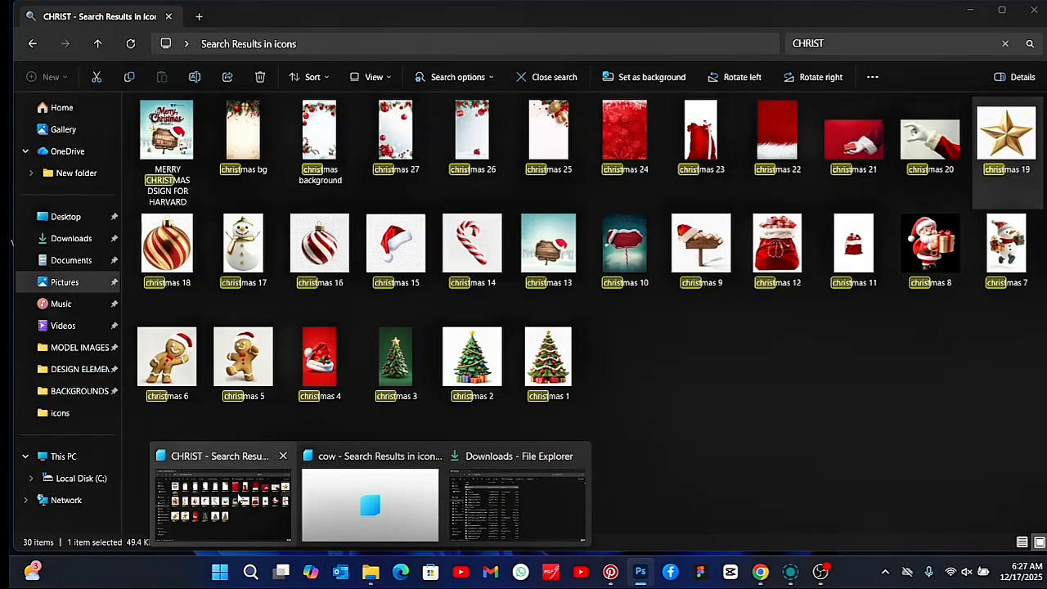
{"action": "left_click", "coordinate": [221, 499]}
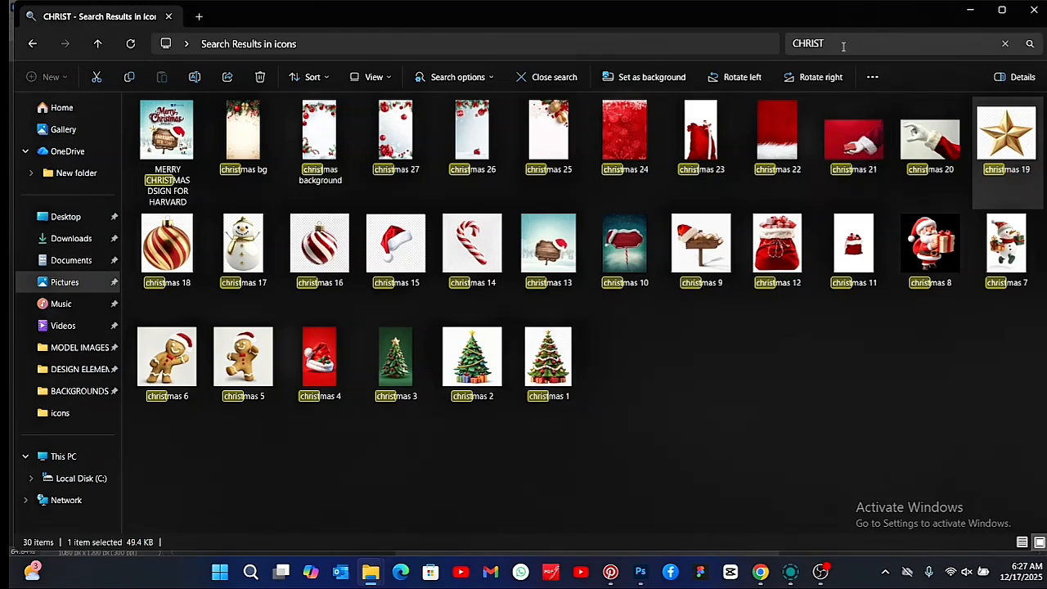
{"action": "left_click_drag", "start_coordinate": [825, 43], "coordinate": [783, 50]}
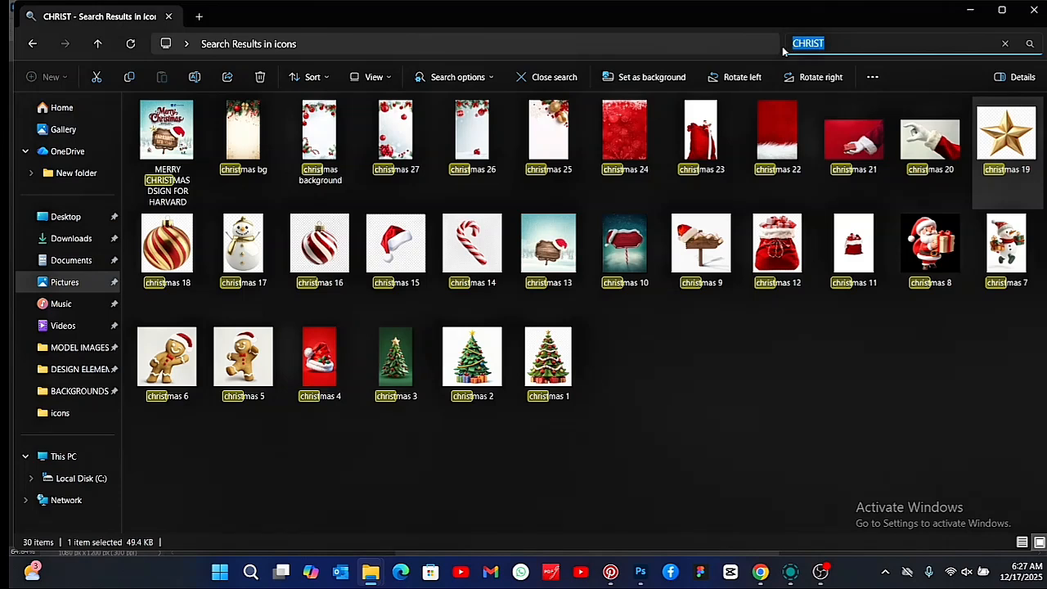
{"action": "type", "text": "c"}
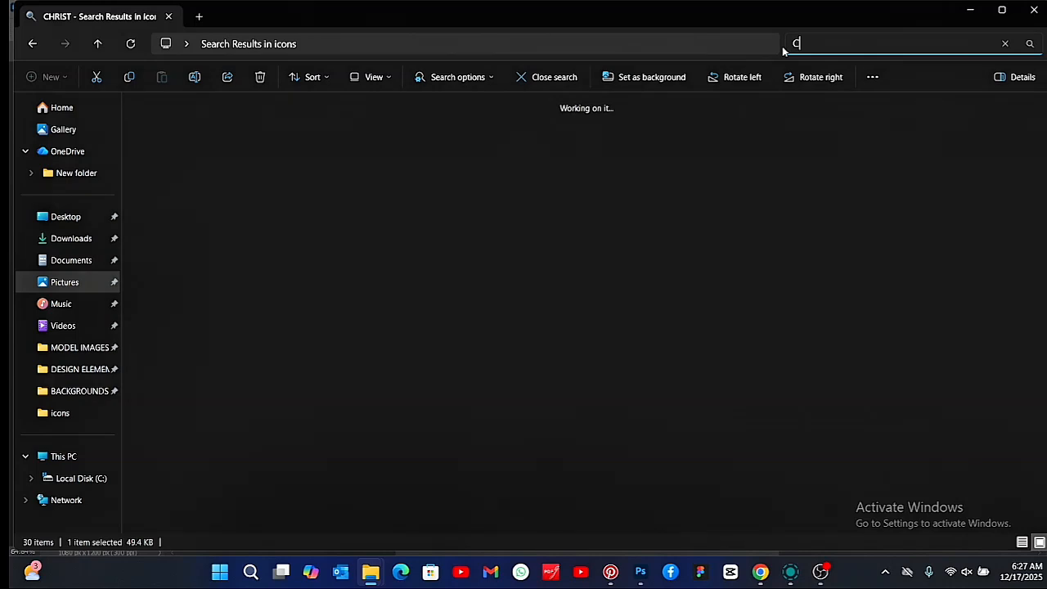
{"action": "type", "text": "hr"}
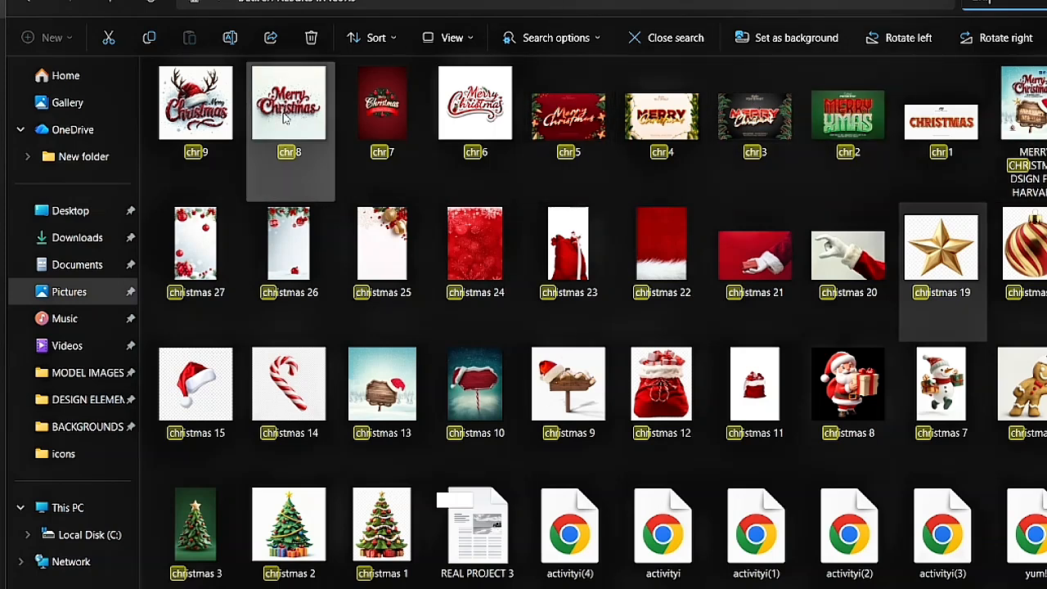
{"action": "left_click_drag", "start_coordinate": [288, 109], "coordinate": [740, 585]}
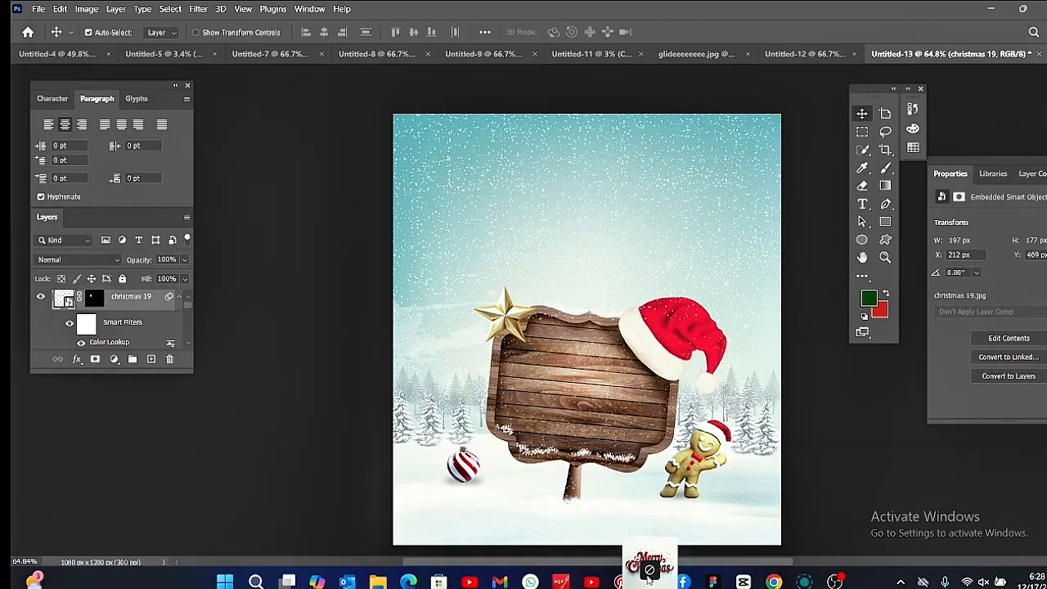
{"action": "left_click_drag", "start_coordinate": [650, 579], "coordinate": [577, 289]}
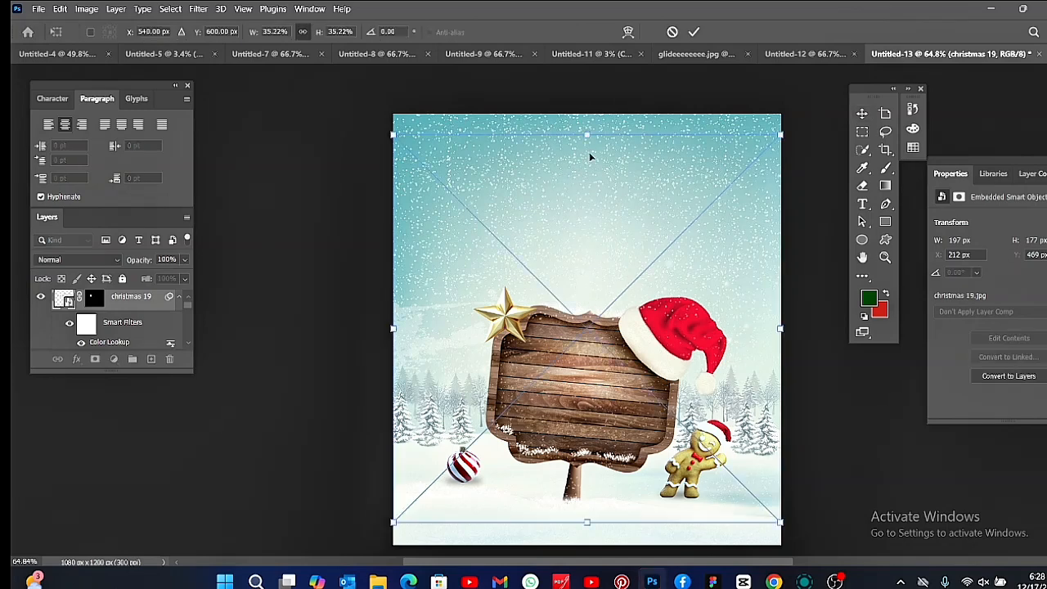
{"action": "left_click_drag", "start_coordinate": [586, 135], "coordinate": [598, 172]}
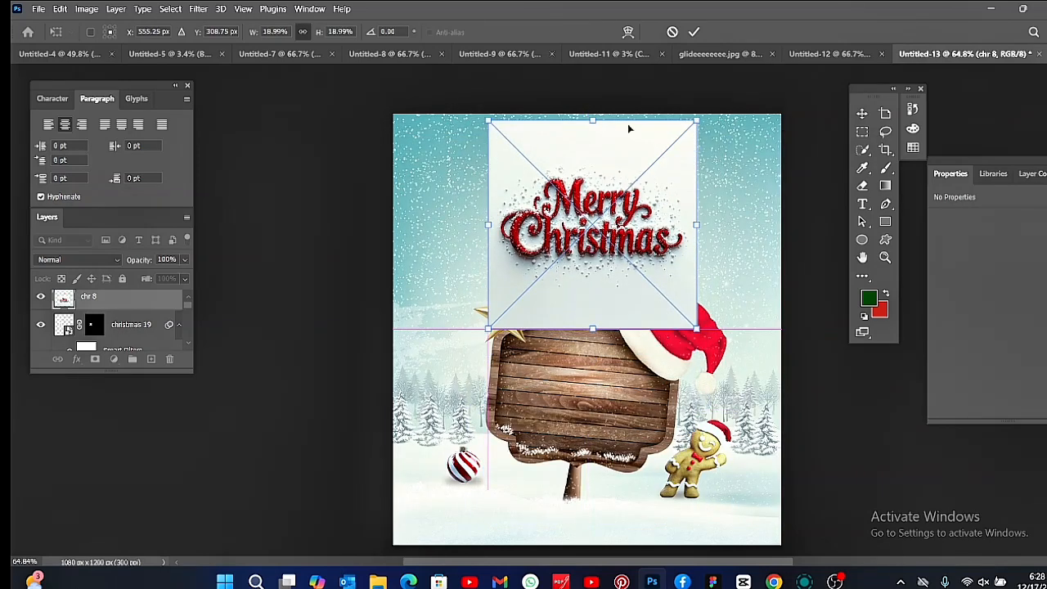
{"action": "key", "text": "Return"}
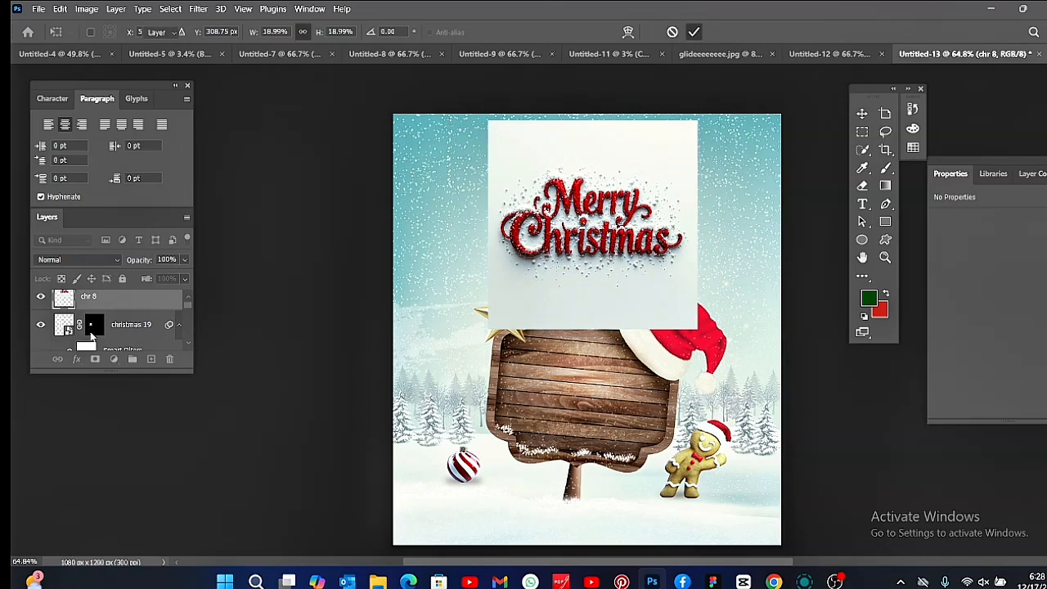
Step: Set the Merry Christmas image's blend mode to Darken and shift it slightly upward on the flyer
{"action": "left_click", "coordinate": [85, 263]}
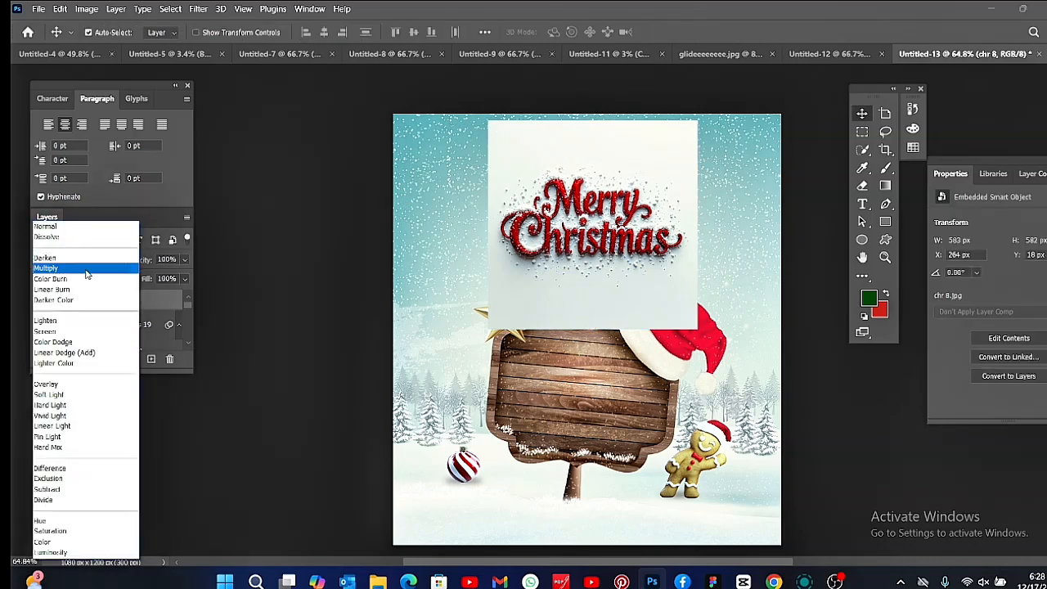
{"action": "left_click", "coordinate": [82, 257]}
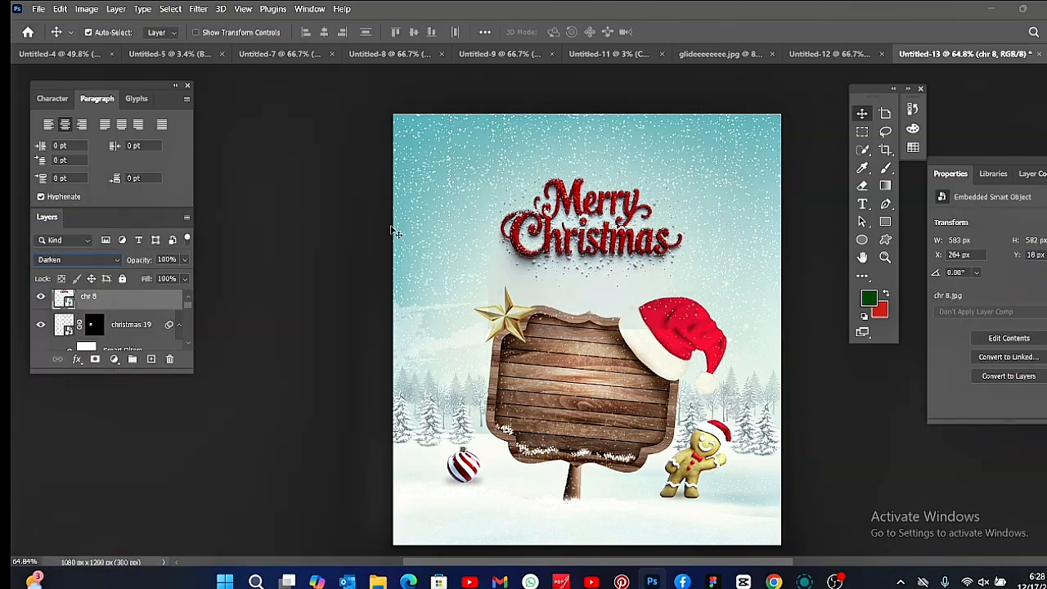
{"action": "left_click_drag", "start_coordinate": [609, 203], "coordinate": [605, 189]}
Step: Enlarge the Merry Christmas lettering to about 751 by 751 px and center it above the sign
{"action": "key", "text": "ctrl+t"}
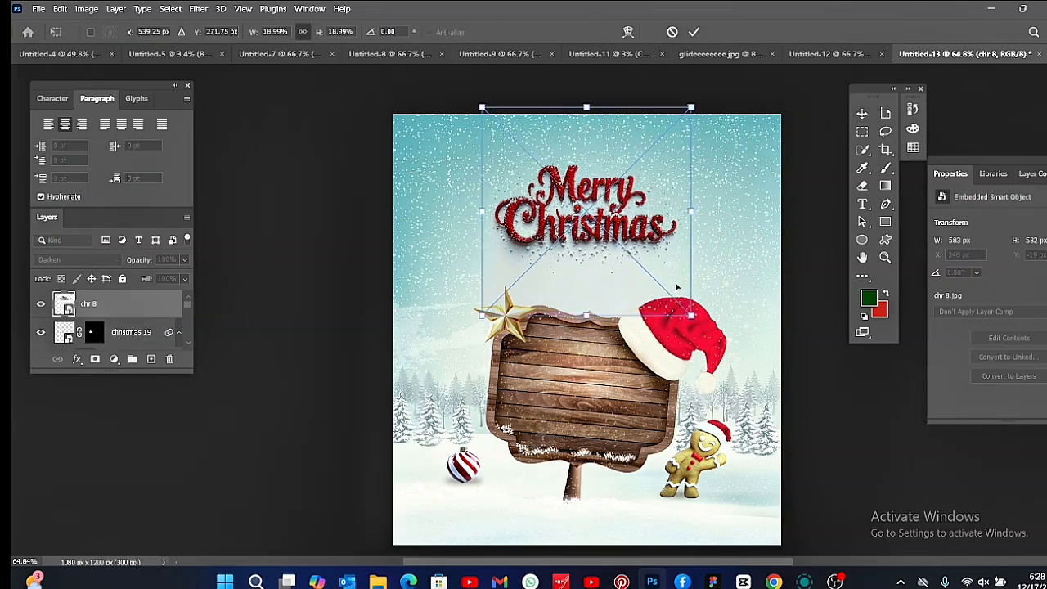
{"action": "left_click_drag", "start_coordinate": [691, 315], "coordinate": [748, 363]}
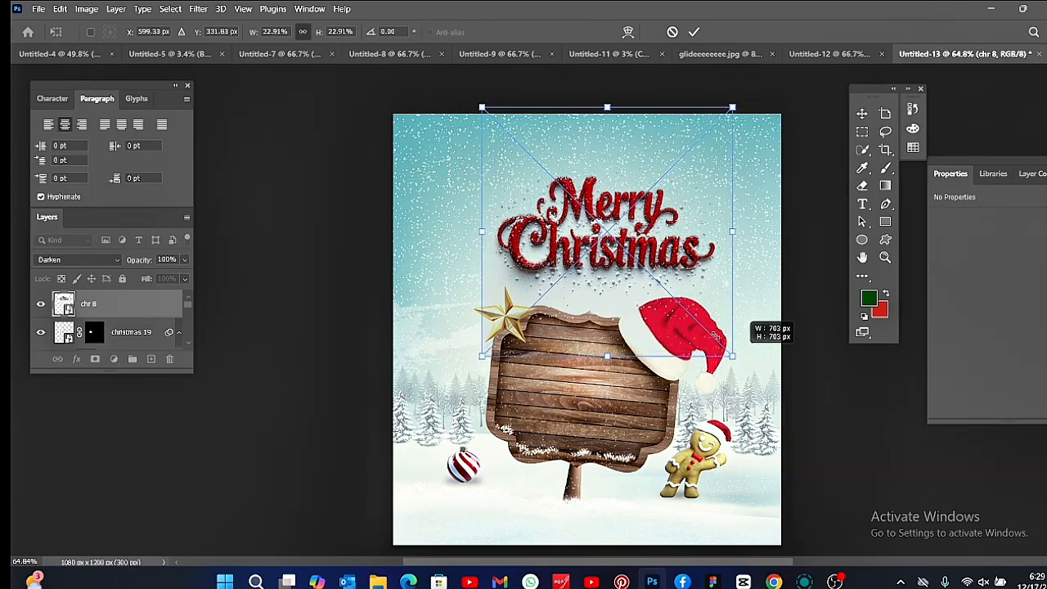
{"action": "left_click_drag", "start_coordinate": [630, 251], "coordinate": [597, 218]}
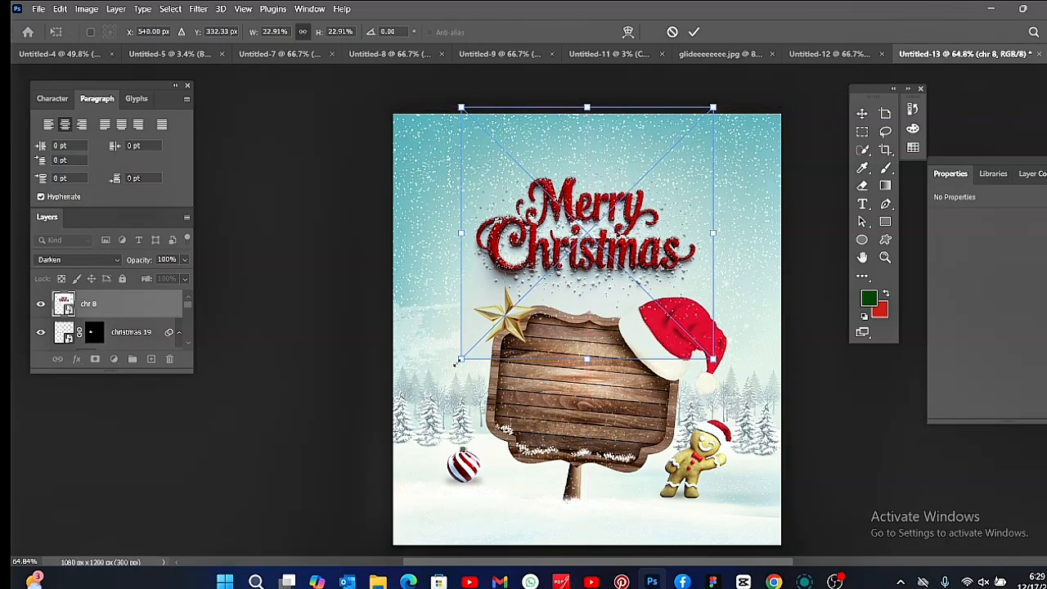
{"action": "left_click_drag", "start_coordinate": [458, 362], "coordinate": [453, 377]}
{"action": "left_click_drag", "start_coordinate": [581, 107], "coordinate": [582, 101]}
{"action": "left_click", "coordinate": [693, 31]}
{"action": "left_click_drag", "start_coordinate": [564, 207], "coordinate": [574, 189]}
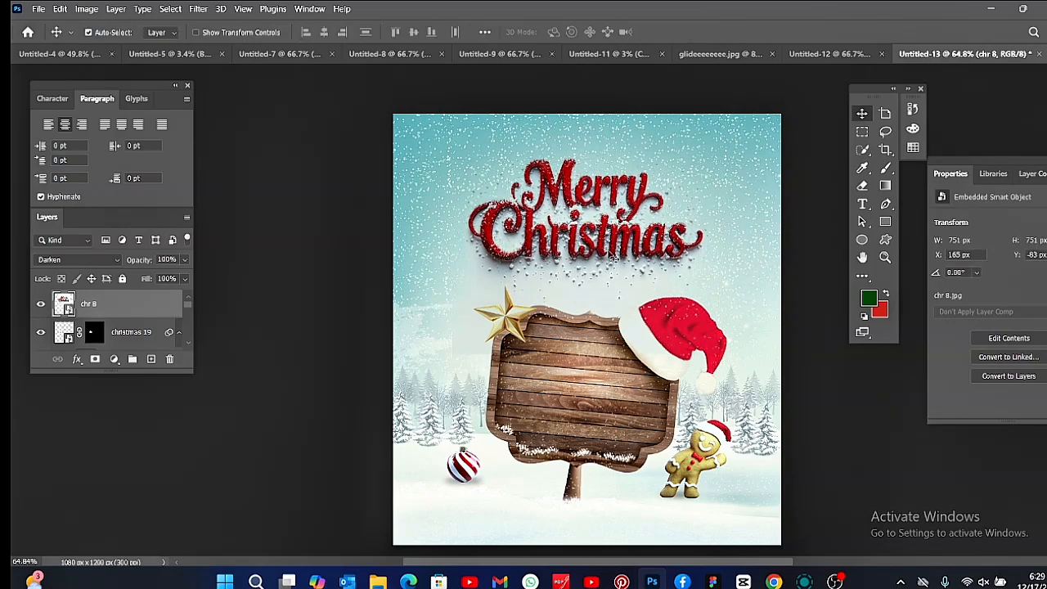
Step: Add the centered two-line text "WISHING YOU A JOYFUL CELEBRATION" in 5 pt Willump and place it just below the Merry Christmas lettering
{"action": "left_click", "coordinate": [862, 206]}
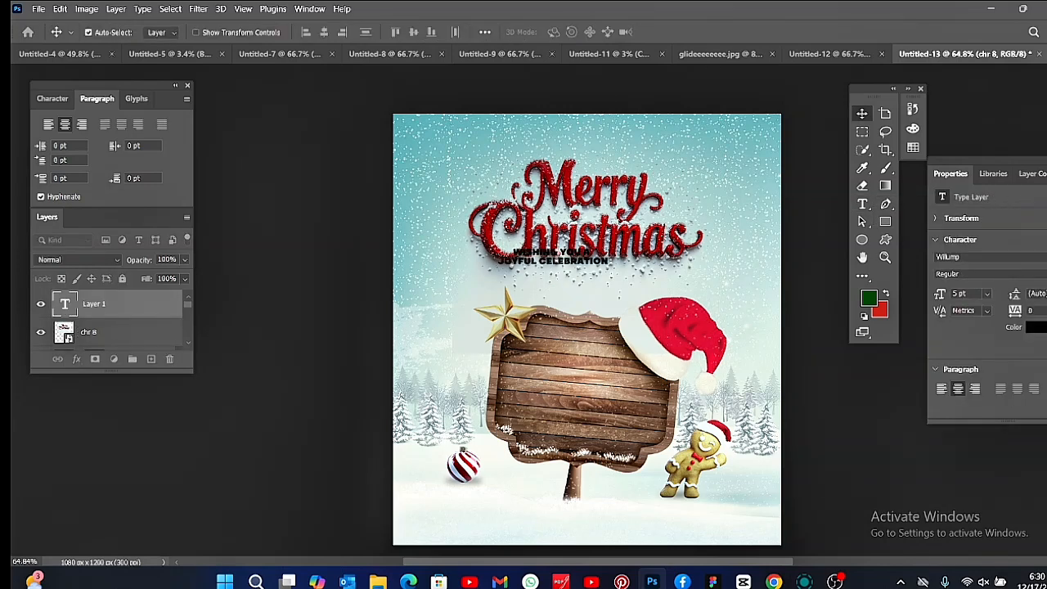
{"action": "left_click_drag", "start_coordinate": [557, 255], "coordinate": [601, 246]}
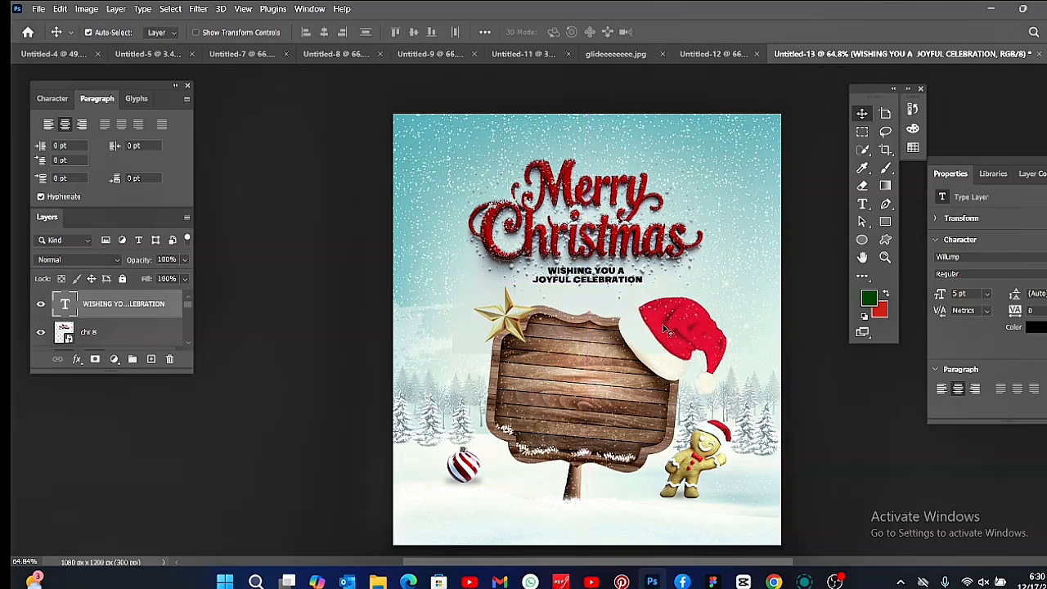
Step: Add a new text layer over the wooden sign reading "AND A HAPPY" and "NEW YEAR" on two lines
{"action": "left_click", "coordinate": [862, 204]}
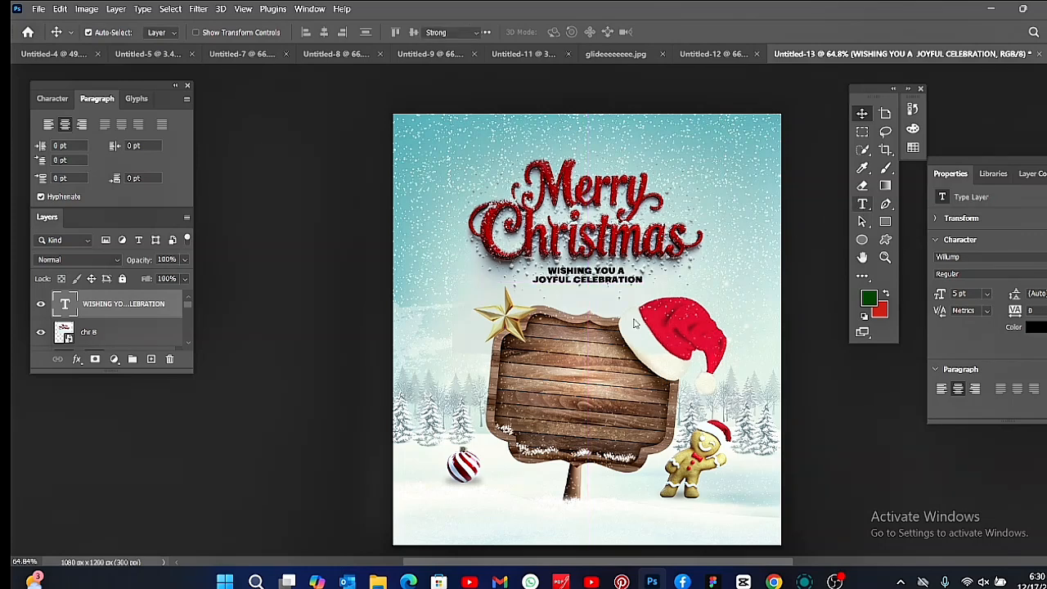
{"action": "left_click", "coordinate": [525, 363]}
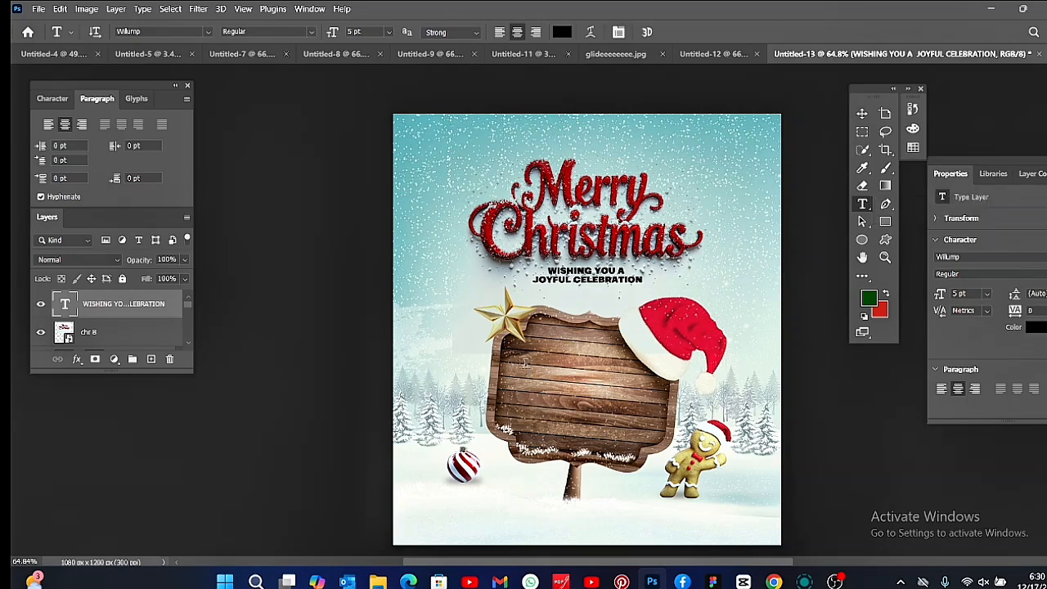
{"action": "left_click", "coordinate": [524, 363]}
{"action": "type", "text": "AND A HAPPY"}
{"action": "key", "text": "Return"}
{"action": "type", "text": "NEW YEAR"}
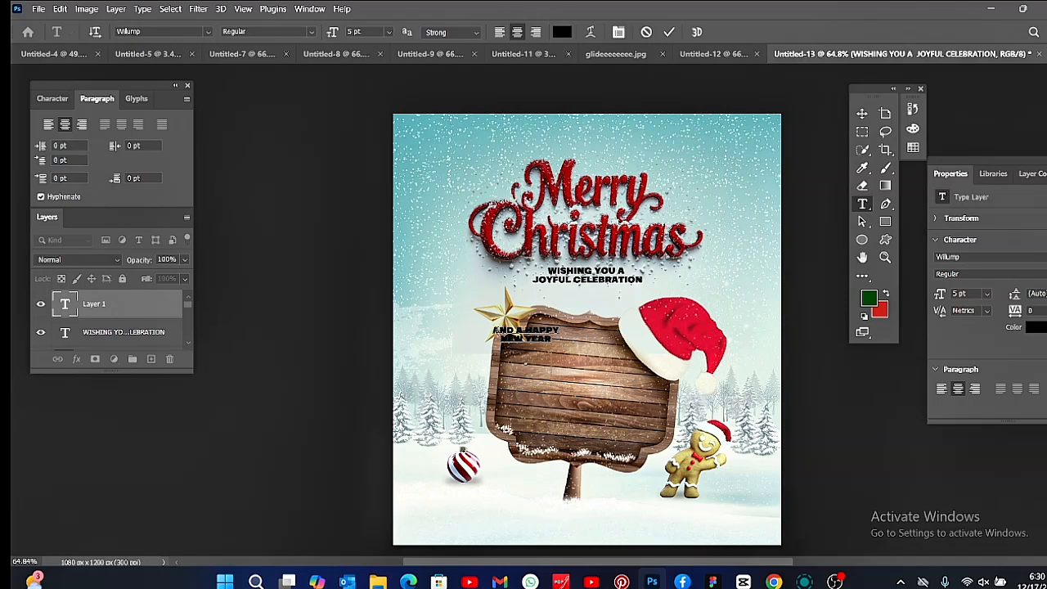
Step: Set the "AND A HAPPY" line of the sign text to Bebas Neue Regular
{"action": "left_click_drag", "start_coordinate": [495, 331], "coordinate": [594, 360]}
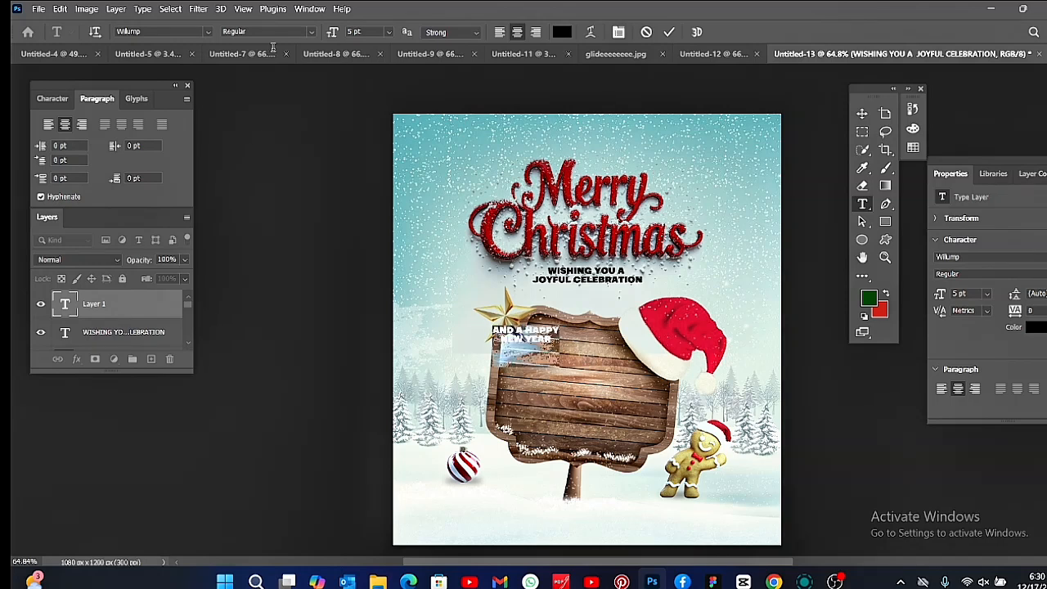
{"action": "left_click", "coordinate": [209, 32]}
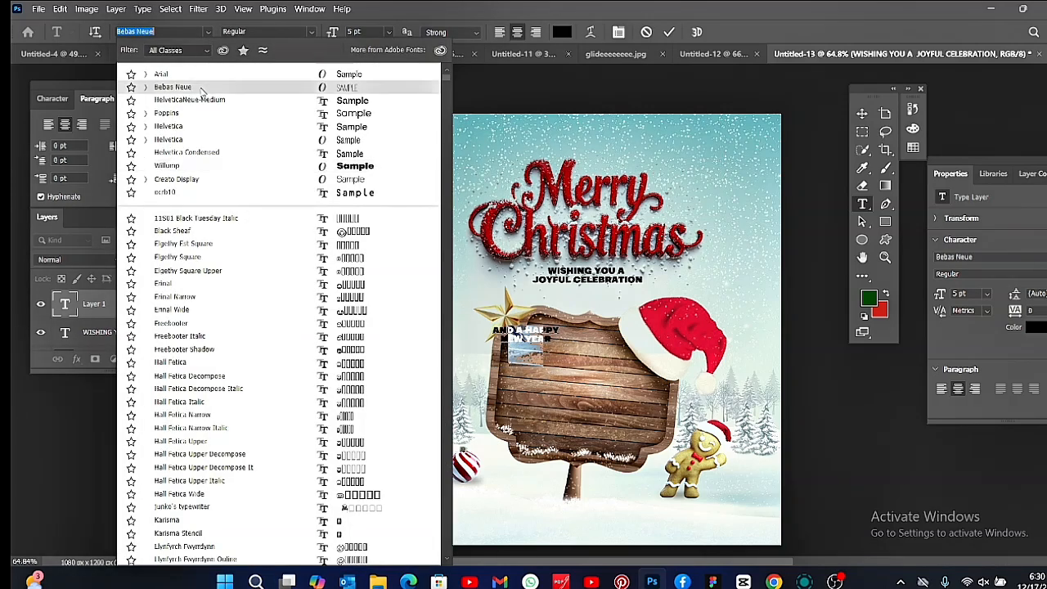
{"action": "left_click", "coordinate": [200, 88]}
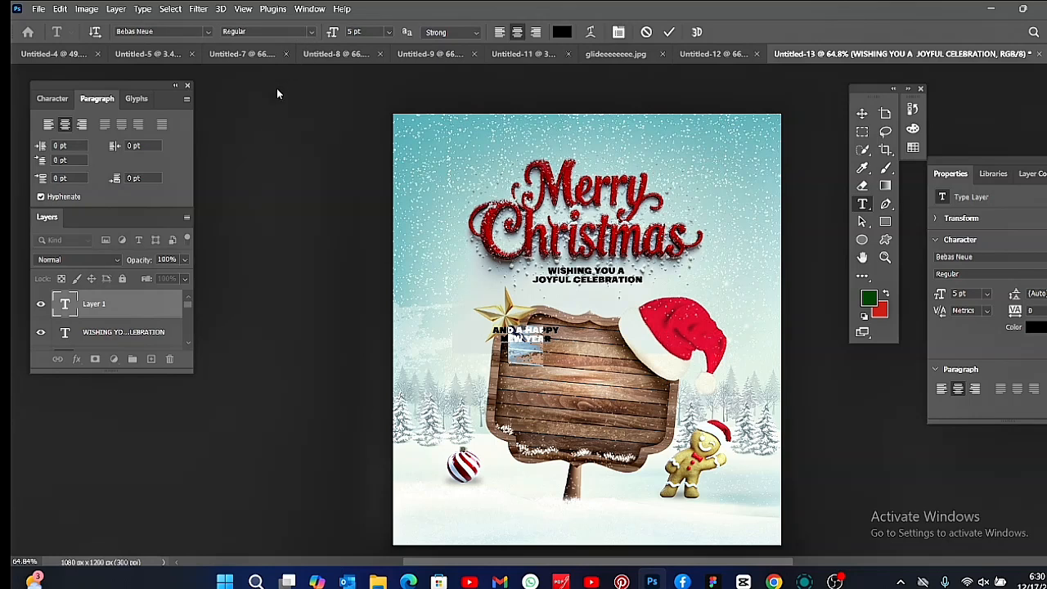
{"action": "left_click", "coordinate": [269, 32]}
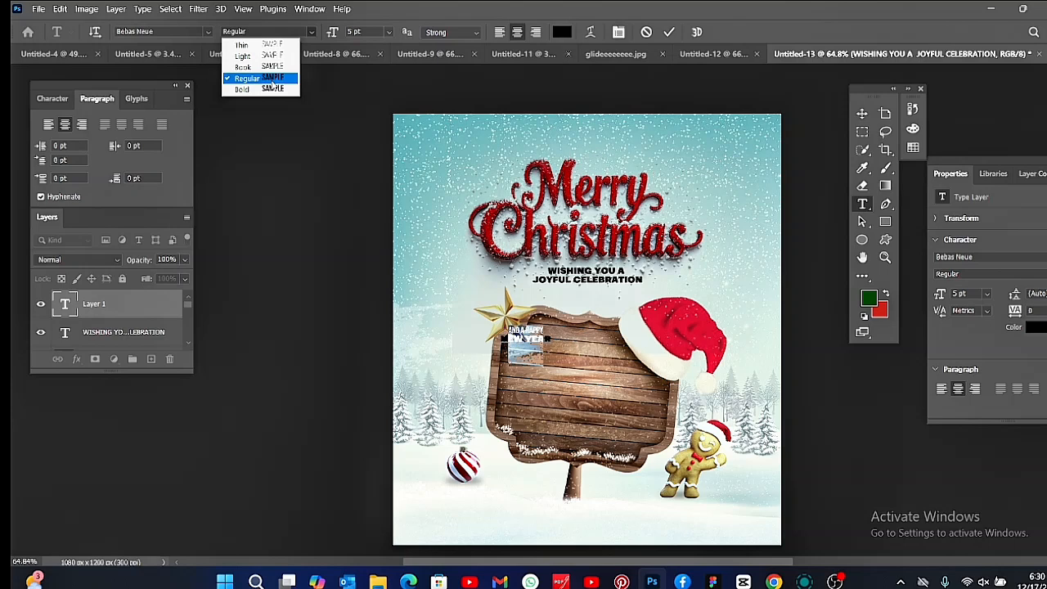
{"action": "left_click", "coordinate": [273, 79]}
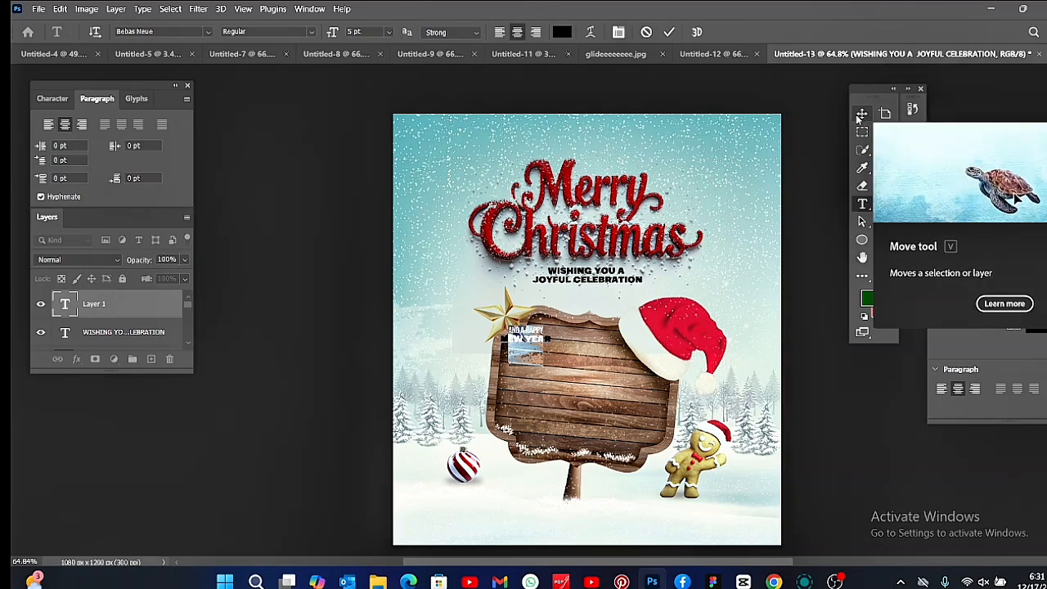
Step: Select the "NEW YEAR" line of the sign text and set it to Bebas Neue Regular as well
{"action": "left_click", "coordinate": [512, 345]}
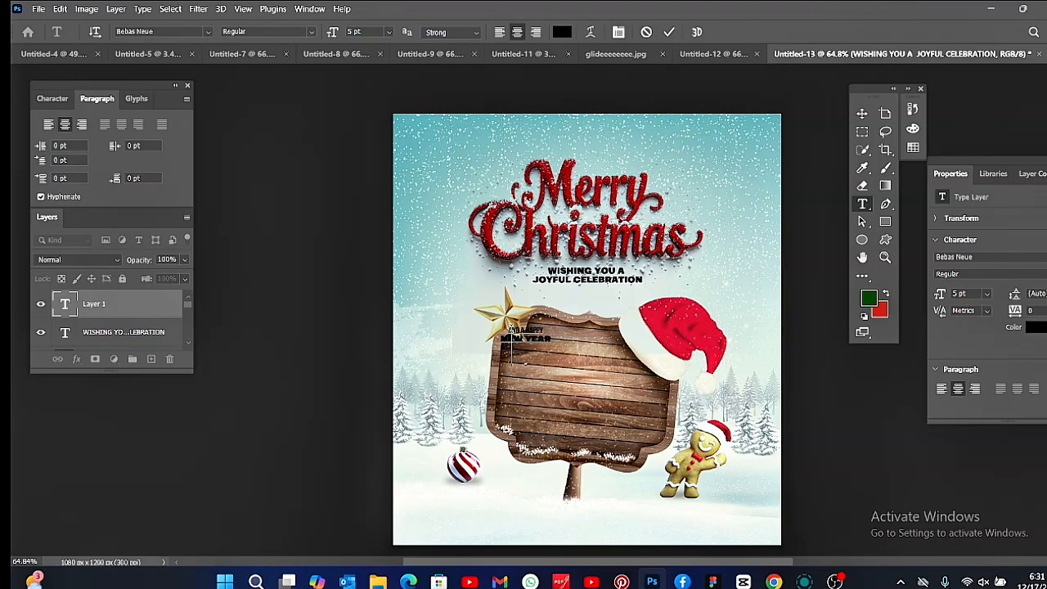
{"action": "double_click", "coordinate": [512, 345]}
{"action": "left_click_drag", "start_coordinate": [521, 337], "coordinate": [543, 337]}
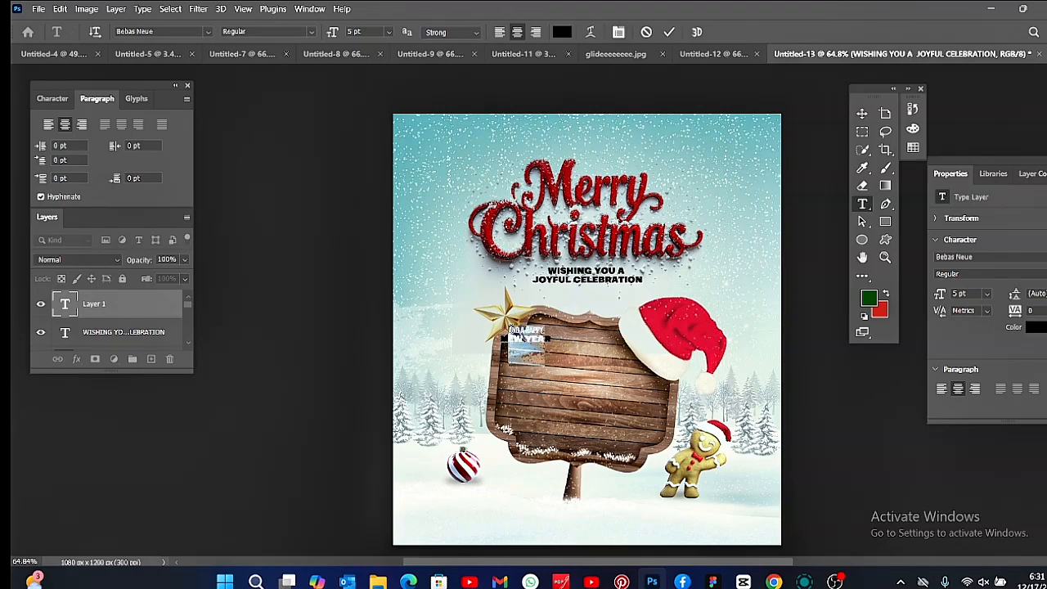
{"action": "left_click_drag", "start_coordinate": [543, 337], "coordinate": [549, 343]}
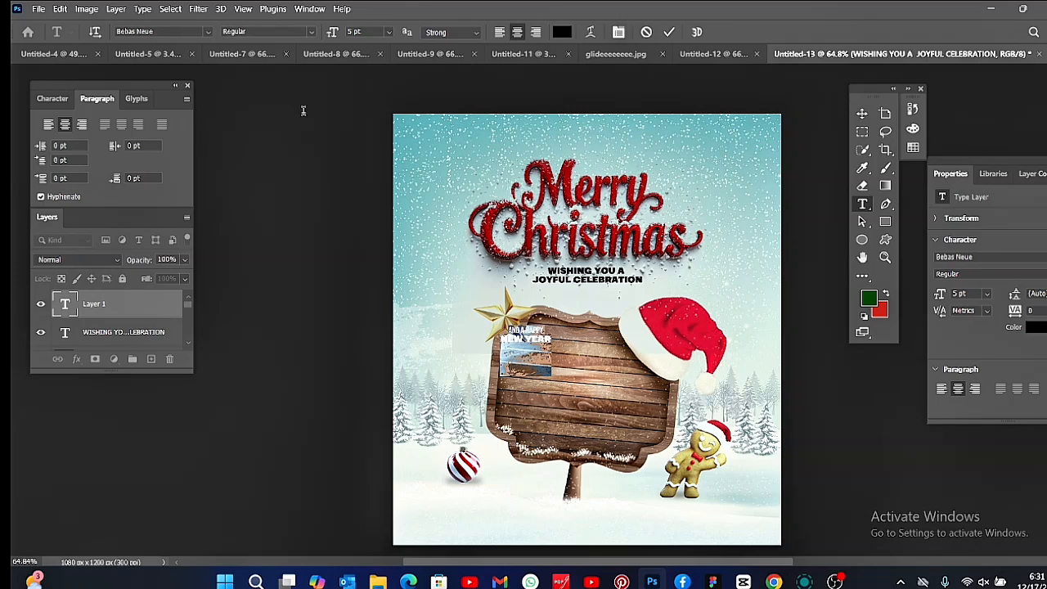
{"action": "left_click", "coordinate": [312, 33]}
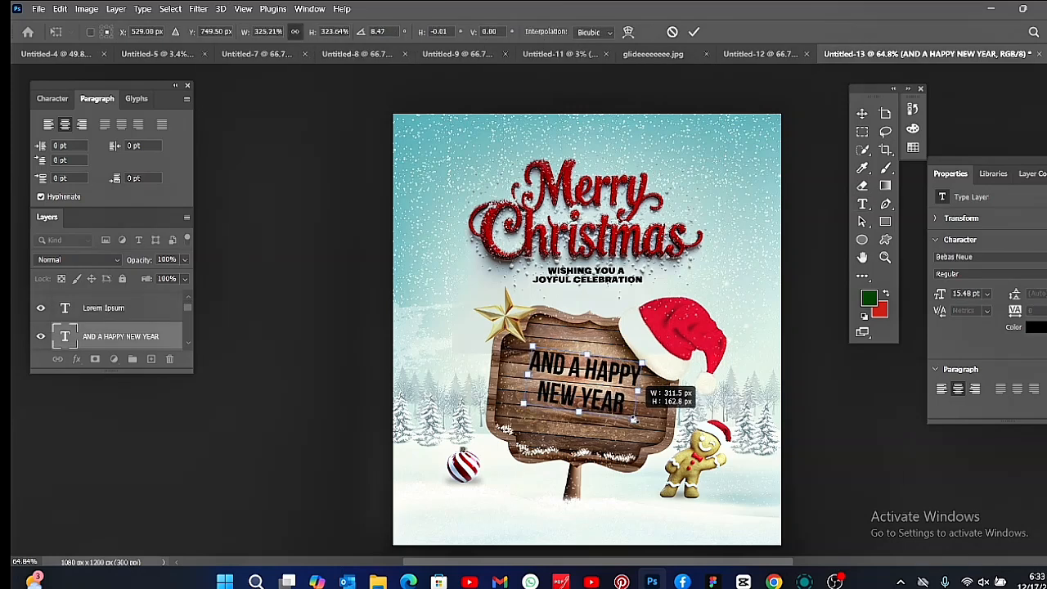
Step: Scale the tilted "AND A HAPPY NEW YEAR" text on the sign to about 334%, rotated about 8.4°
{"action": "left_click_drag", "start_coordinate": [655, 391], "coordinate": [646, 384]}
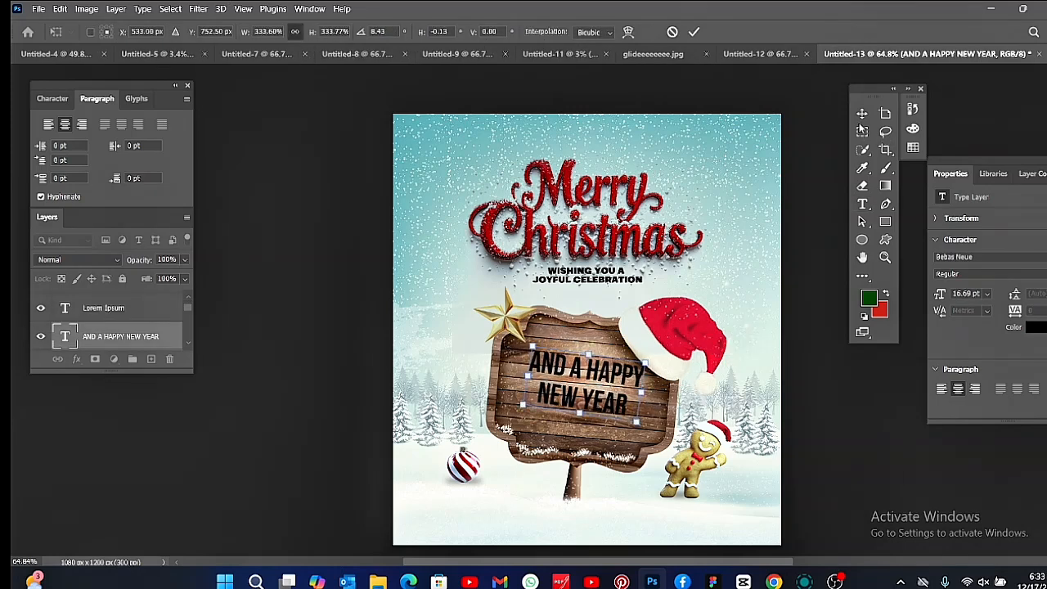
{"action": "left_click", "coordinate": [858, 118]}
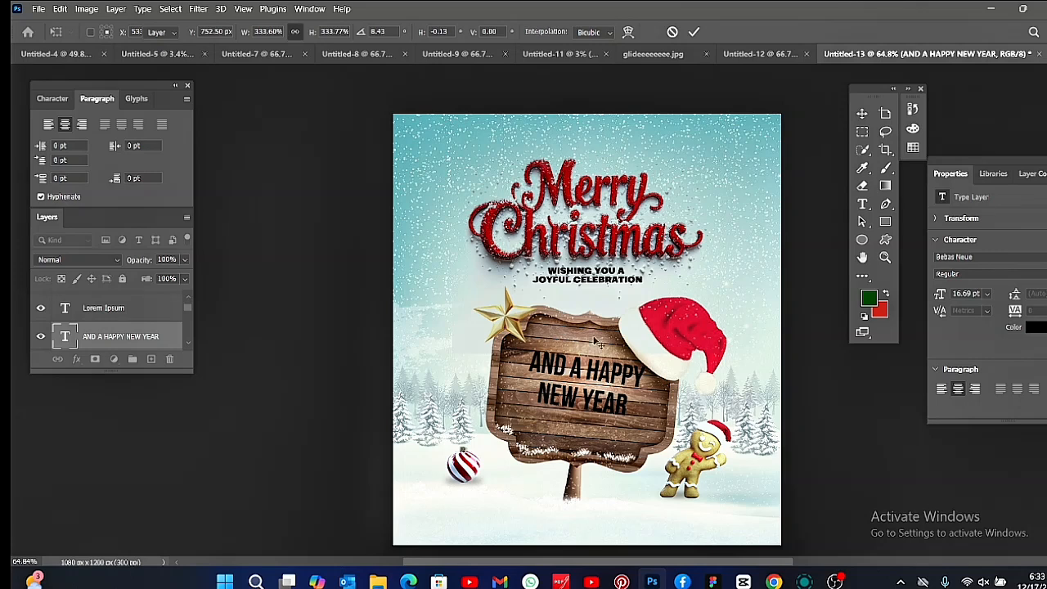
Step: Recolor the "AND A HAPPY NEW YEAR" text to a light peach based on a color sampled from the sign's wood
{"action": "double_click", "coordinate": [566, 375]}
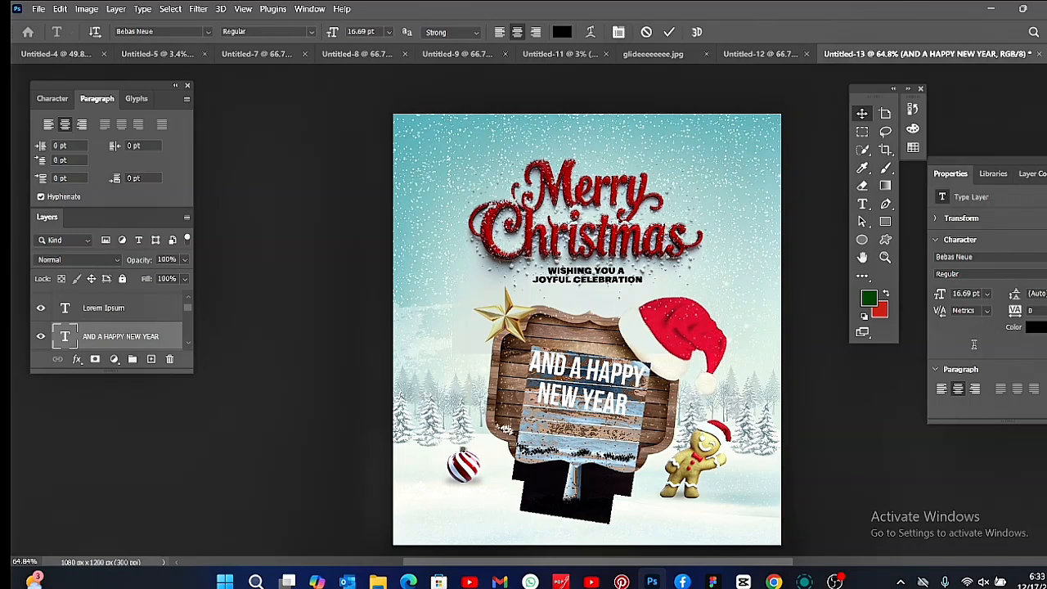
{"action": "left_click", "coordinate": [1041, 328]}
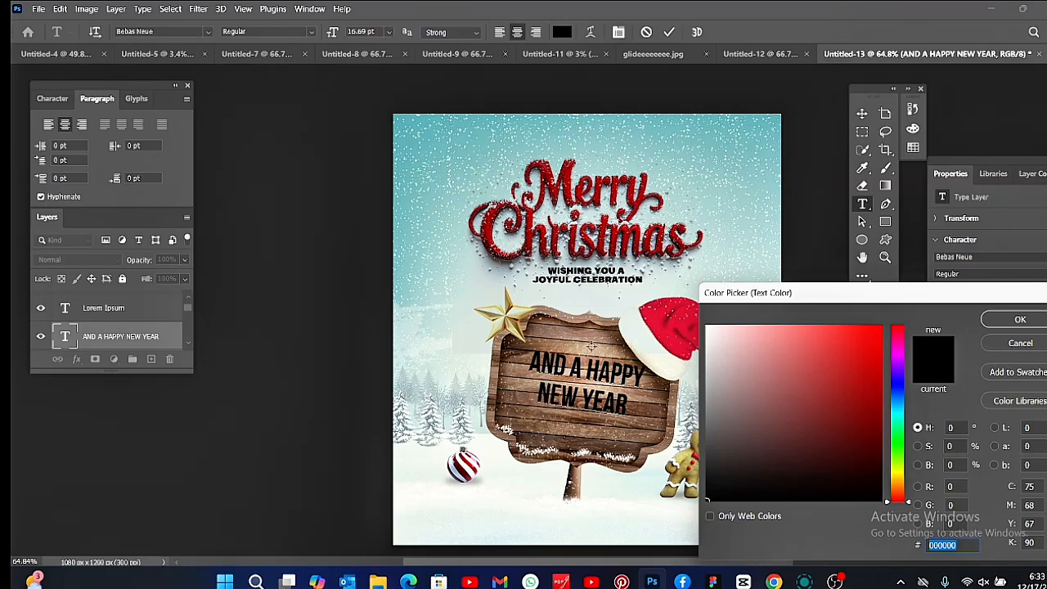
{"action": "left_click", "coordinate": [612, 352]}
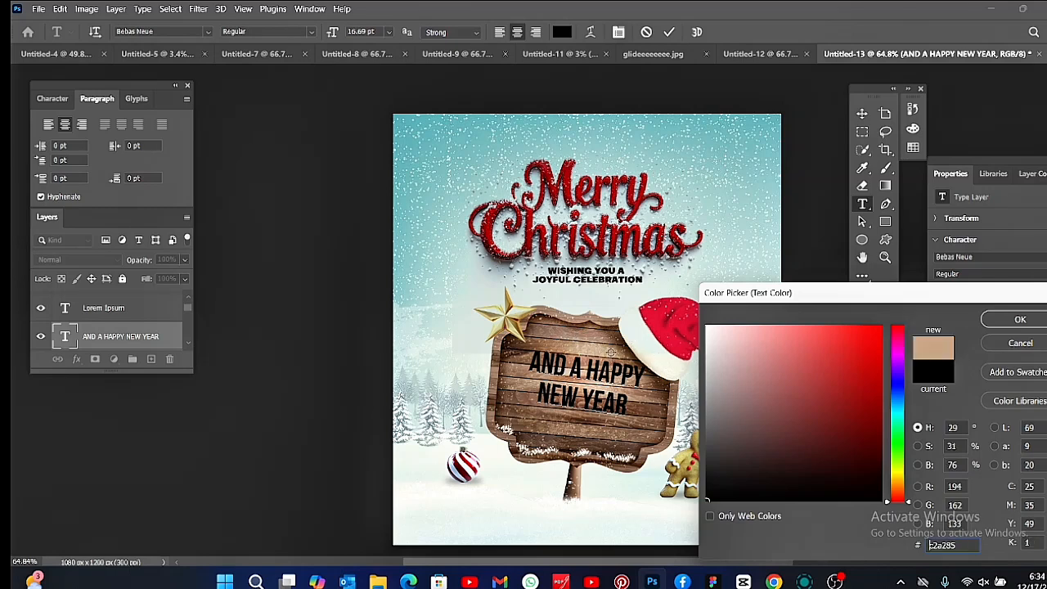
{"action": "mouse_move", "coordinate": [760, 339]}
{"action": "left_mouse_down"}
{"action": "mouse_move", "coordinate": [754, 327]}
{"action": "mouse_move", "coordinate": [775, 327]}
{"action": "left_mouse_up"}
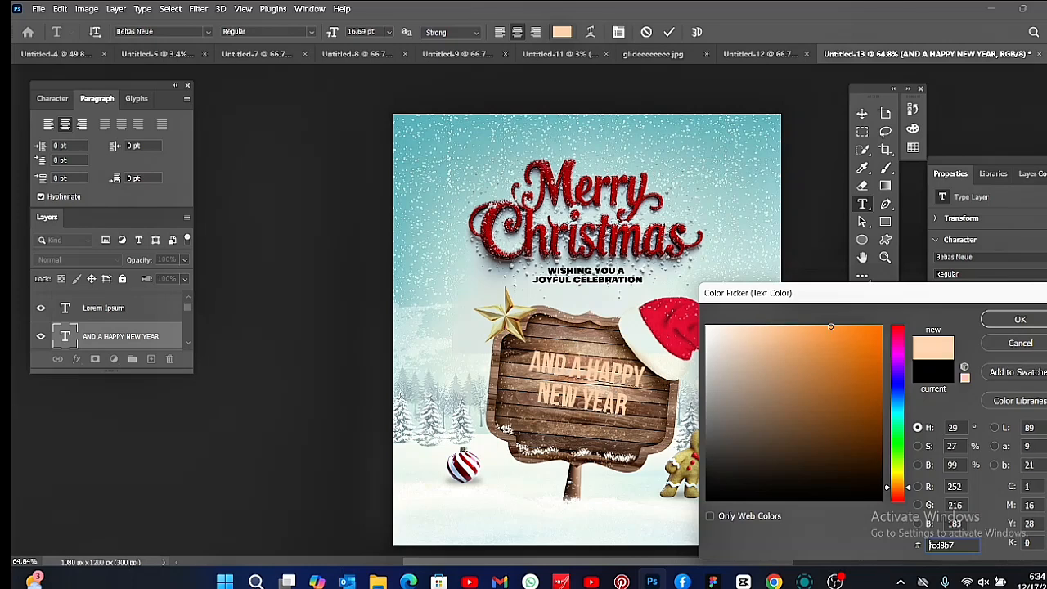
{"action": "left_click", "coordinate": [1019, 321]}
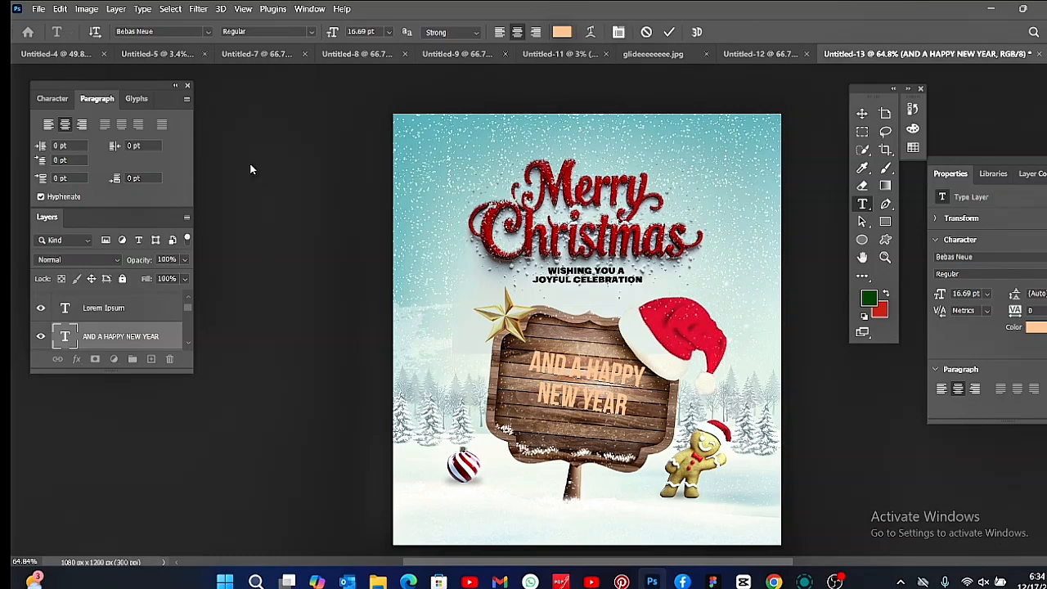
{"action": "key", "text": "ctrl+Return"}
{"action": "key", "text": "v"}
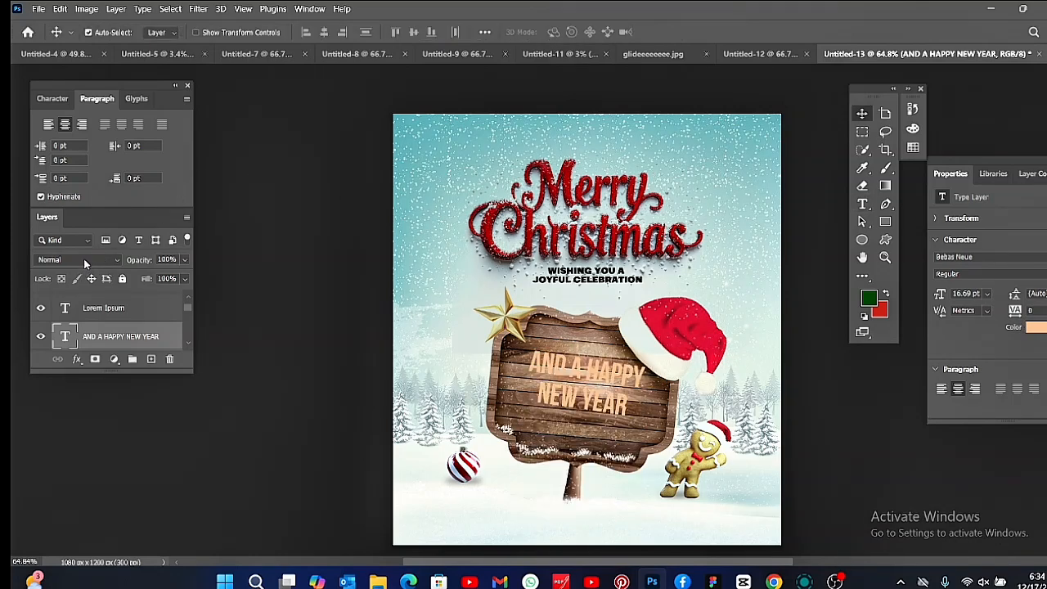
Step: Set the "AND A HAPPY NEW YEAR" text's blend mode to Vivid Light and nudge it slightly down on the sign
{"action": "left_click", "coordinate": [84, 259]}
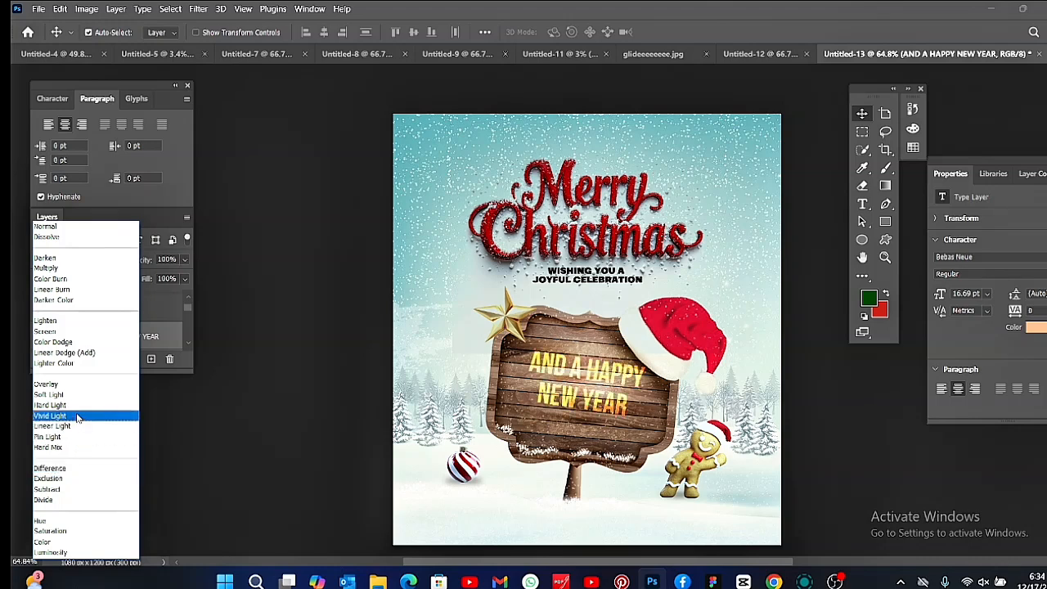
{"action": "left_click", "coordinate": [78, 416]}
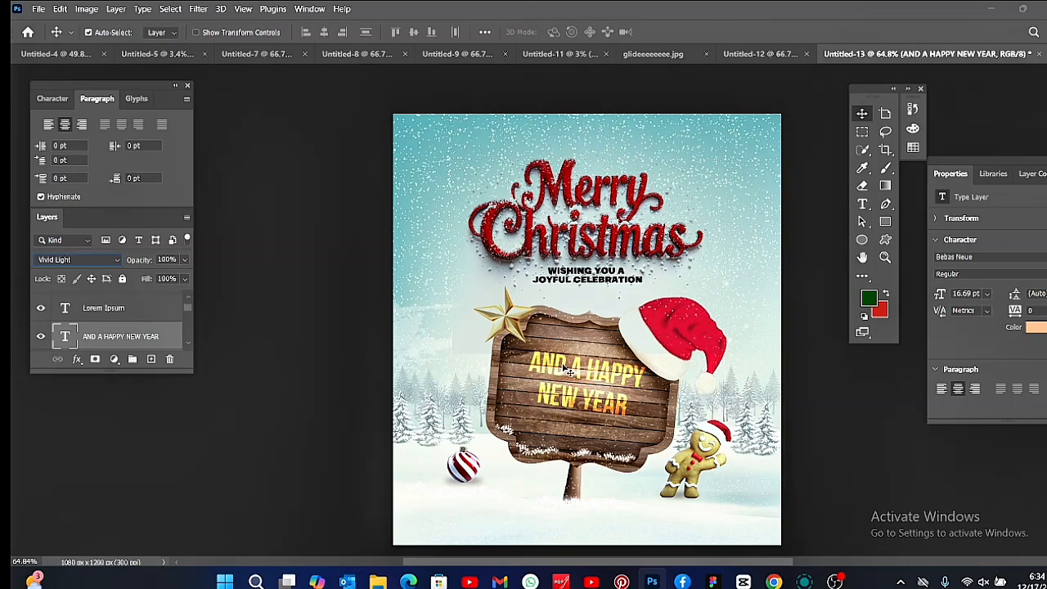
{"action": "left_click_drag", "start_coordinate": [557, 373], "coordinate": [560, 376]}
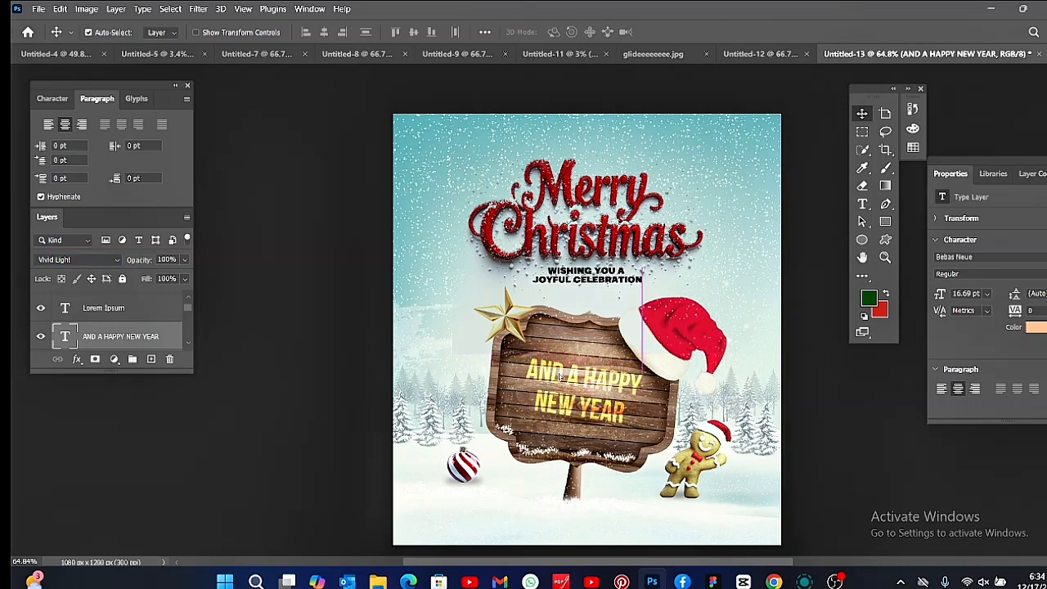